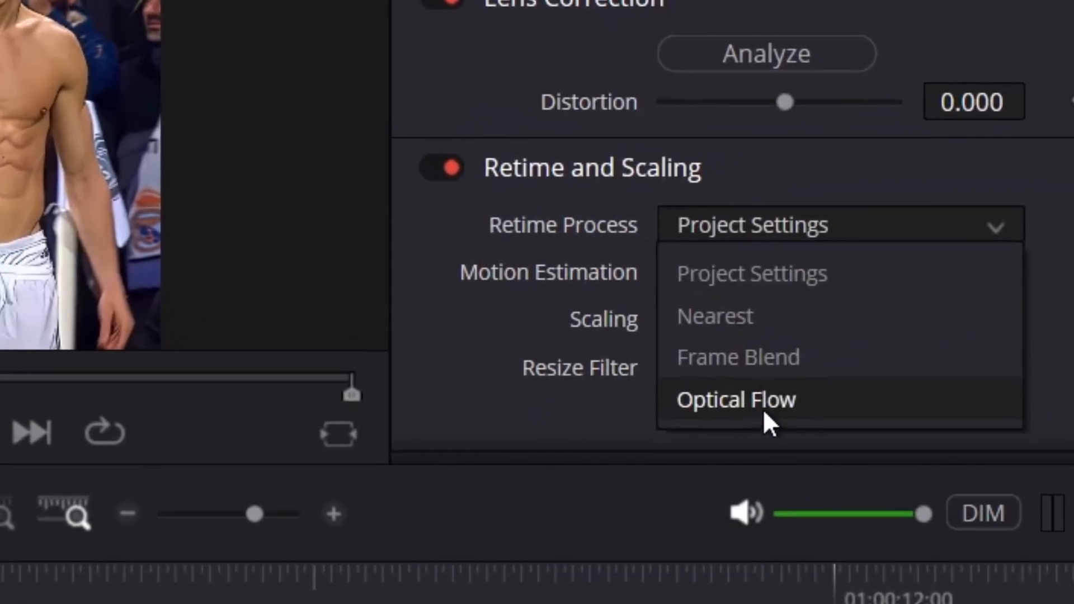
Set the clip's Retime Process to Optical Flow
{"action": "left_click", "coordinate": [827, 369]}
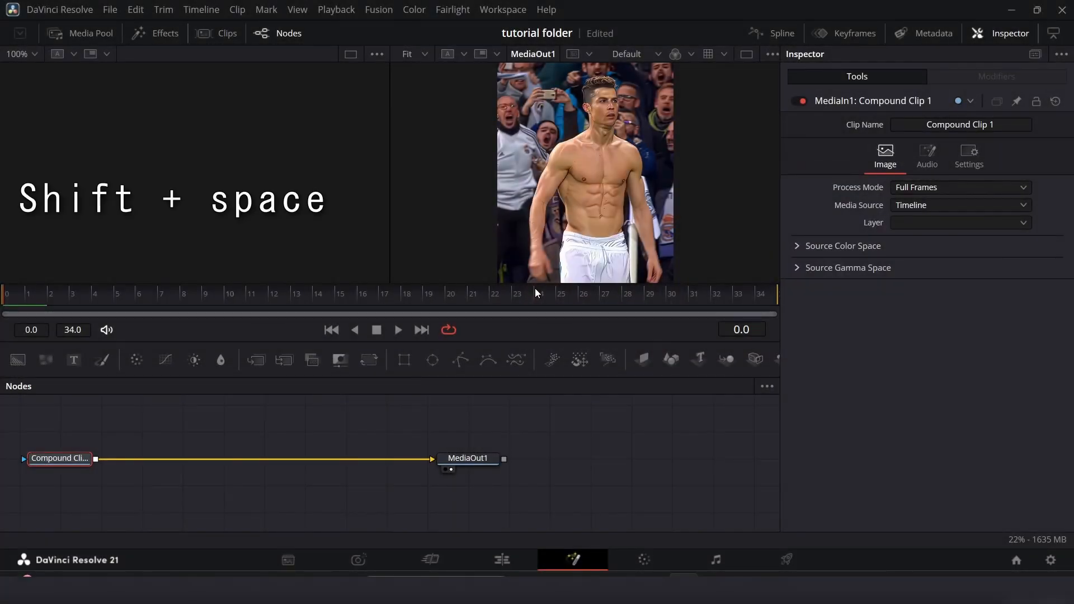
Insert a Time Stretcher node between the compound clip and MediaOut1, and reposition it in the node graph
{"action": "key", "text": "shift+space"}
{"action": "type", "text": "tst"}
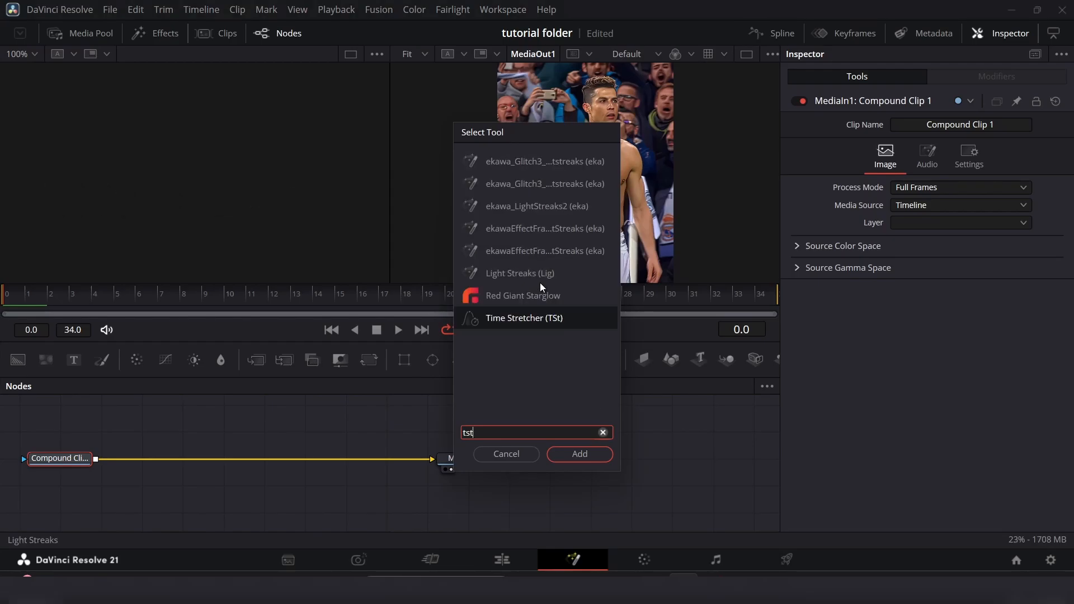
{"action": "left_click", "coordinate": [591, 457]}
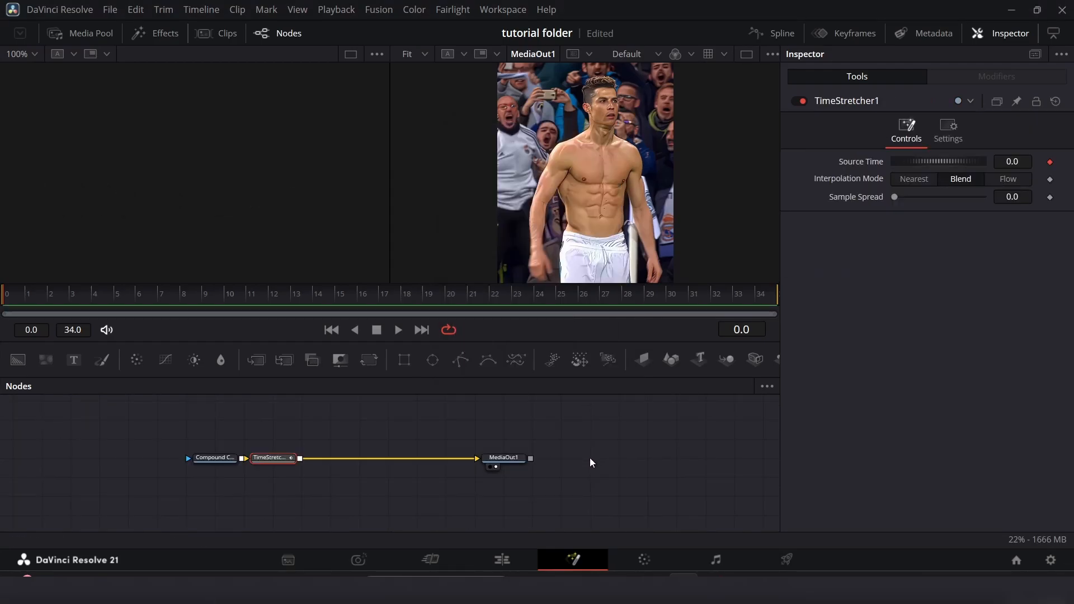
{"action": "left_click_drag", "start_coordinate": [590, 458], "coordinate": [536, 462]}
{"action": "left_click_drag", "start_coordinate": [225, 463], "coordinate": [236, 466]}
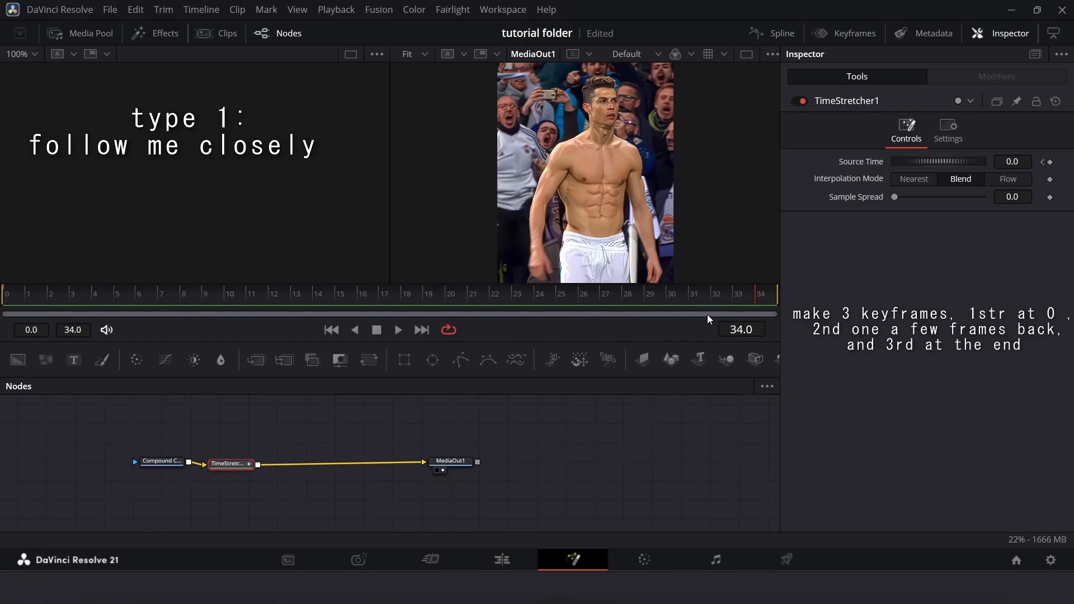
Add Source Time keyframes on the Time Stretcher at frames 34 and 25, setting the frame 25 keyframe to 34
{"action": "left_click", "coordinate": [1050, 163]}
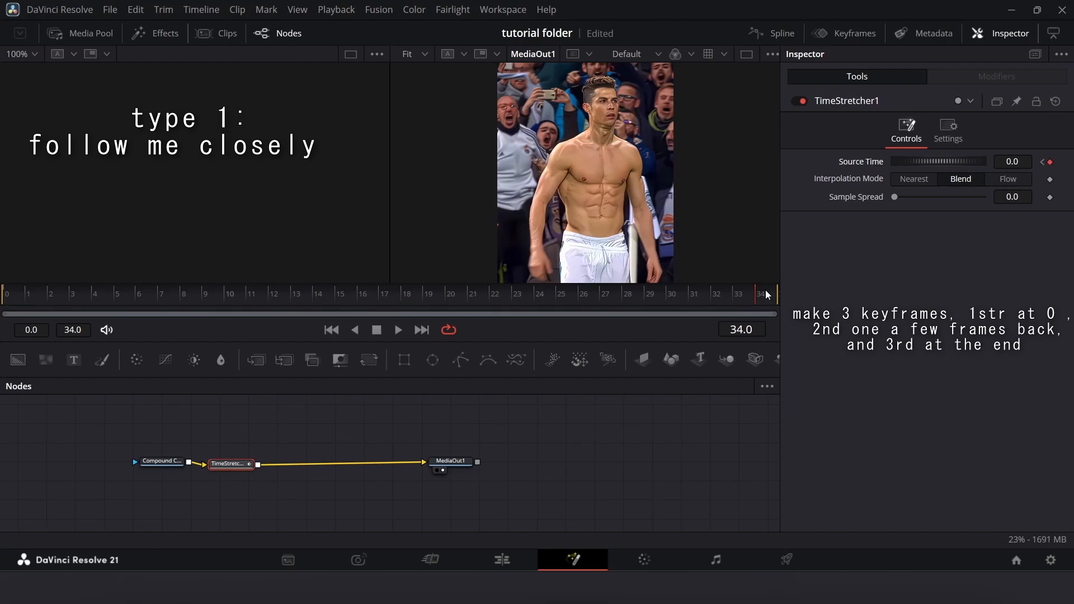
{"action": "left_click", "coordinate": [736, 297]}
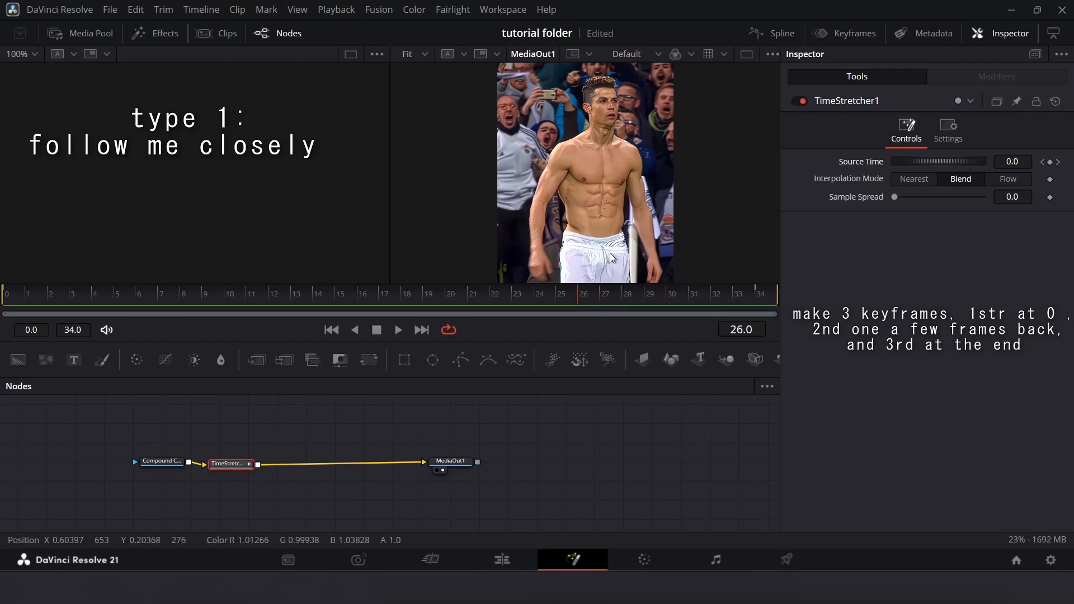
{"action": "left_click", "coordinate": [1050, 162]}
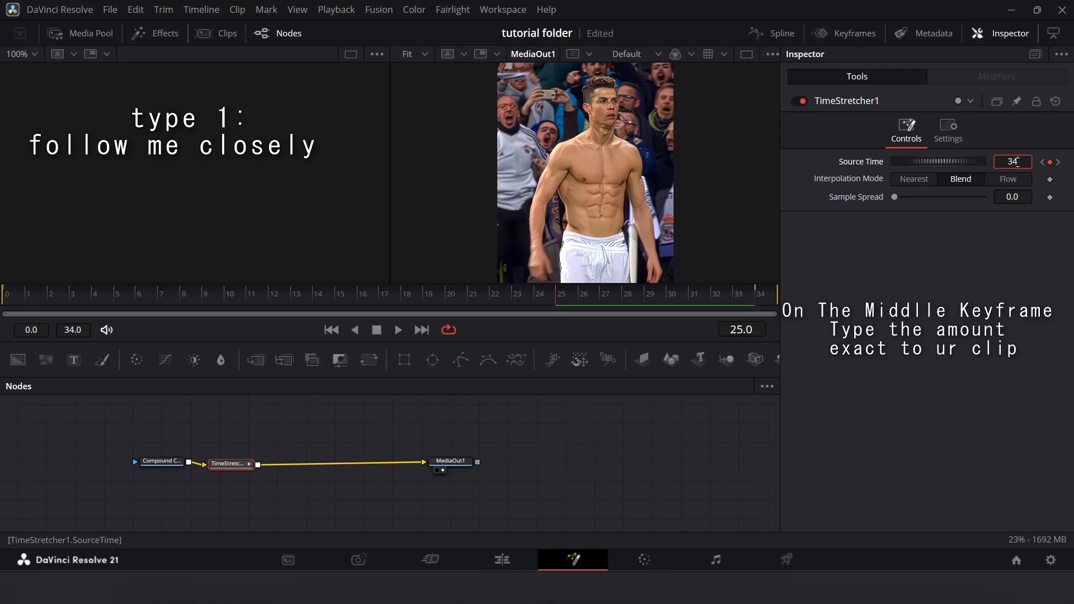
{"action": "left_click", "coordinate": [1017, 162]}
{"action": "type", "text": "34"}
{"action": "key", "text": "Return"}
{"action": "left_click_drag", "start_coordinate": [617, 302], "coordinate": [556, 321]}
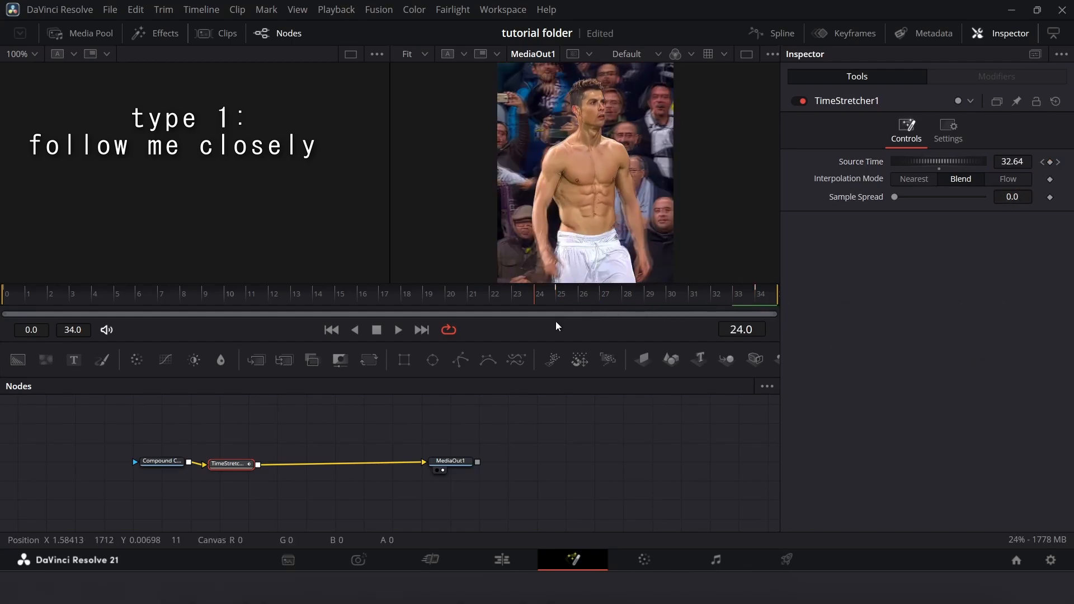
Show the Time Stretcher's whole Source Time curve in the Spline editor and smooth all its keyframes
{"action": "left_click", "coordinate": [780, 36]}
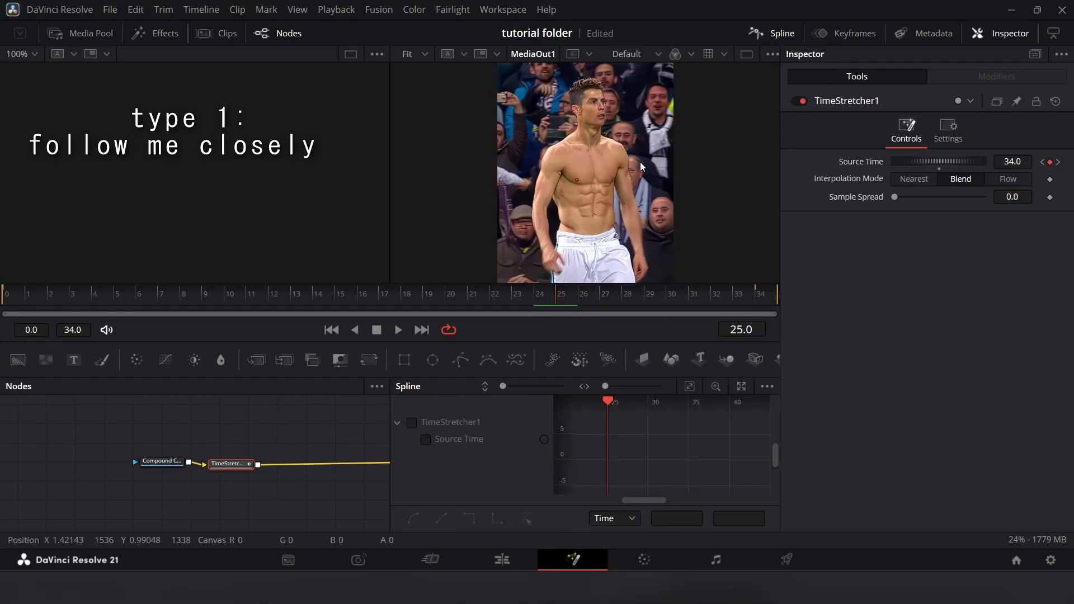
{"action": "left_click", "coordinate": [425, 440]}
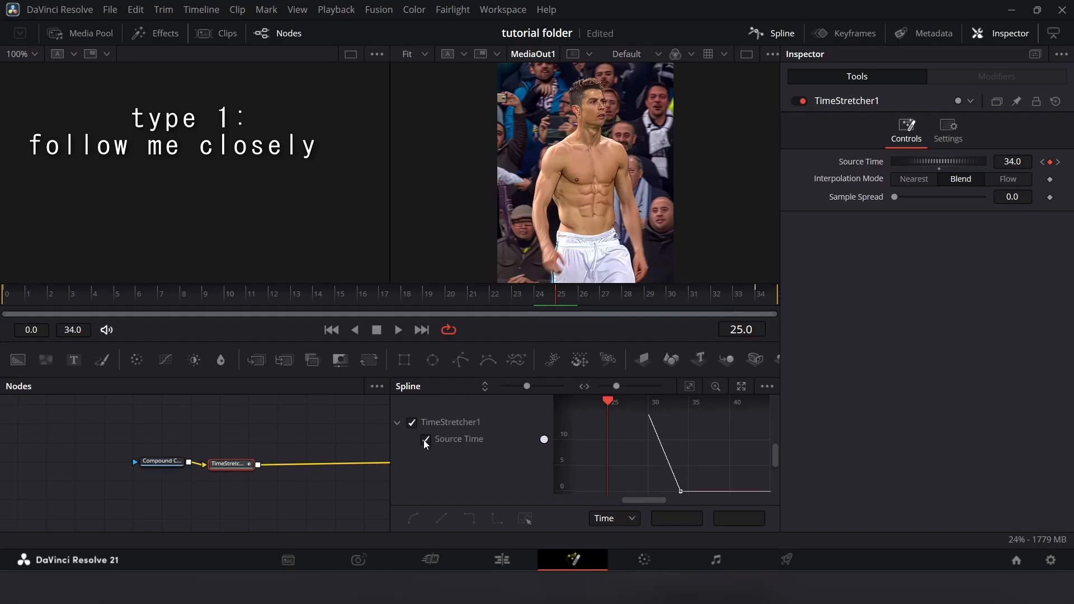
{"action": "left_click", "coordinate": [684, 385]}
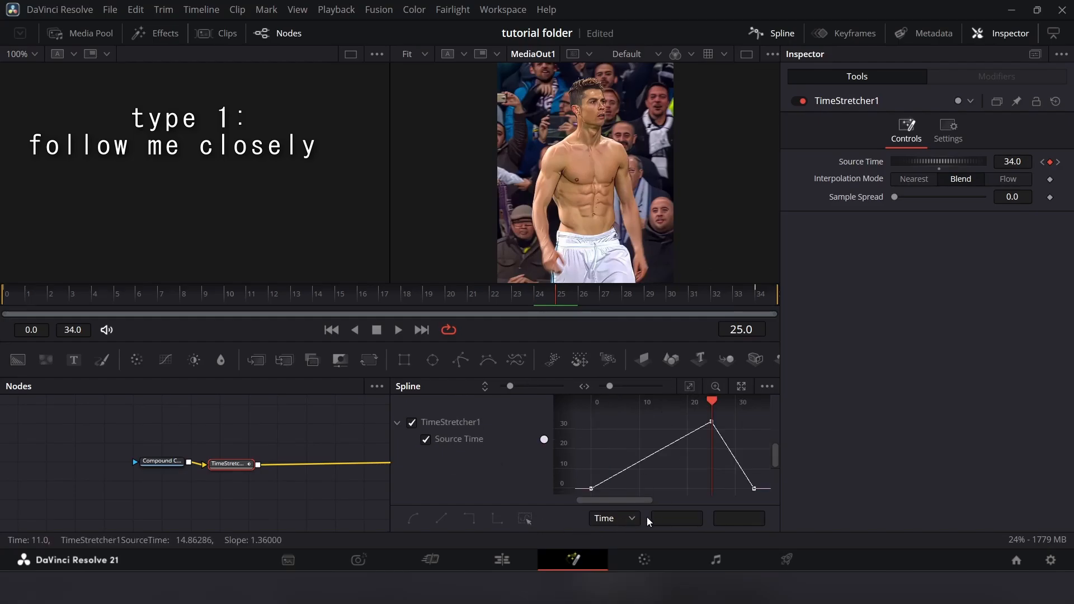
{"action": "left_click", "coordinate": [524, 518]}
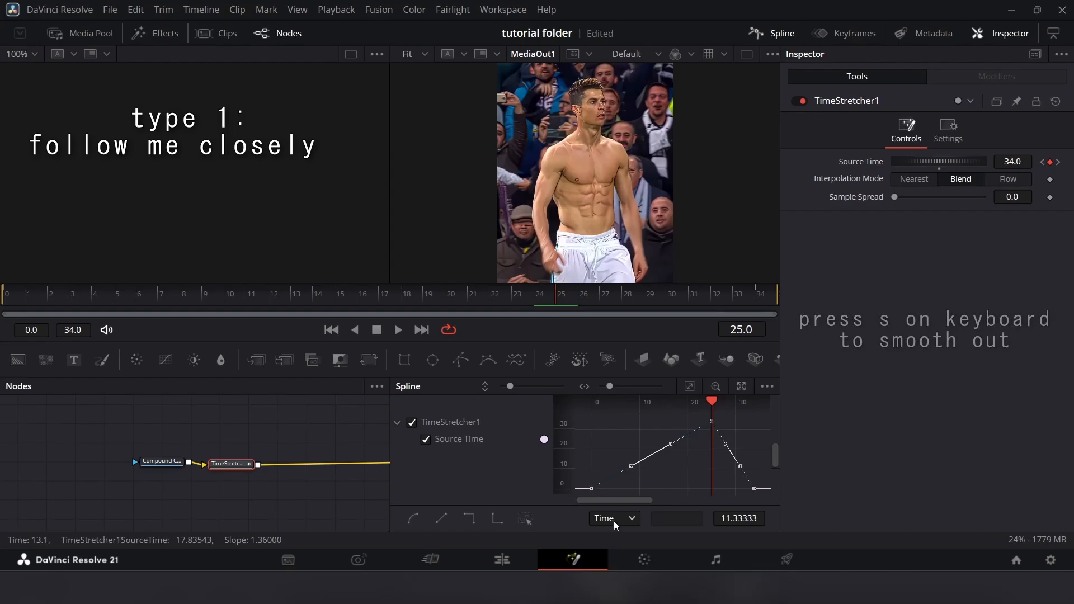
{"action": "key", "text": "s"}
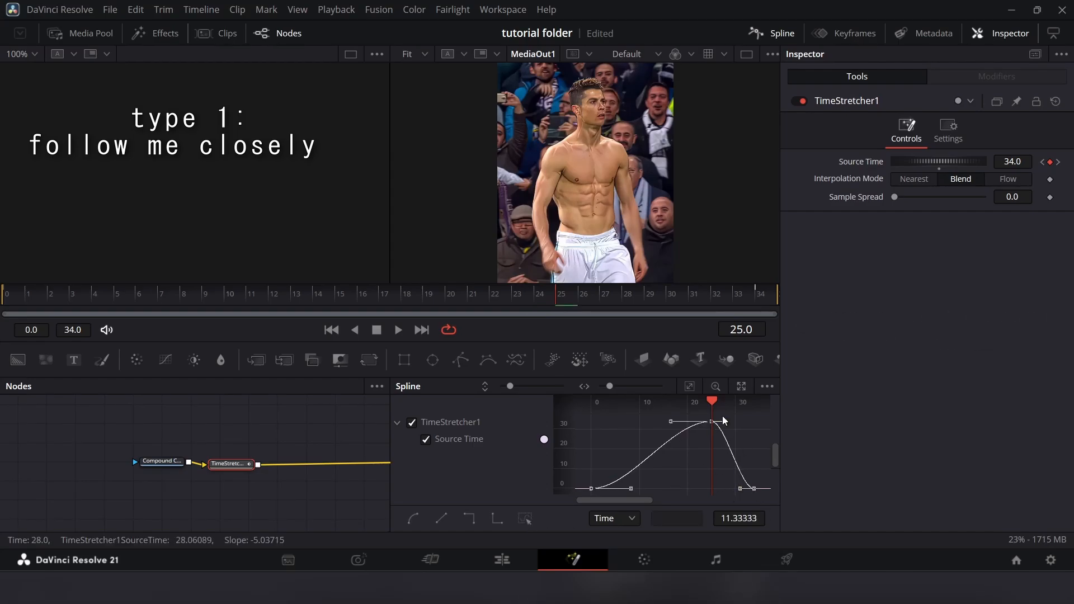
Shape the Source Time curve with steep vertical handles on the first and last keyframes and long horizontal handles on the middle one
{"action": "left_click_drag", "start_coordinate": [655, 284], "coordinate": [647, 183]}
{"action": "left_click", "coordinate": [688, 288]}
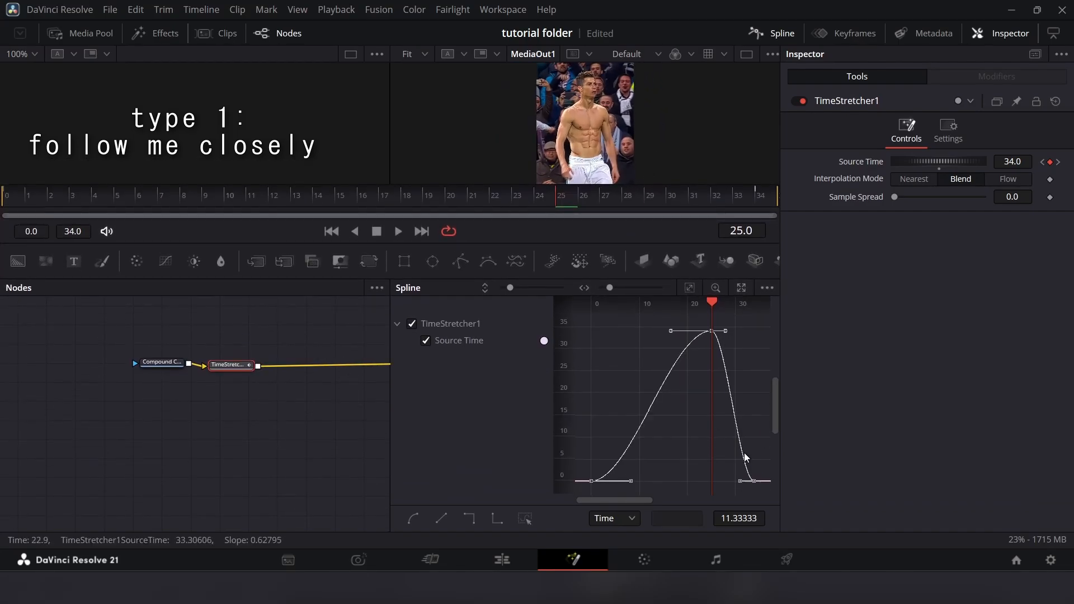
{"action": "left_click_drag", "start_coordinate": [735, 482], "coordinate": [756, 362]}
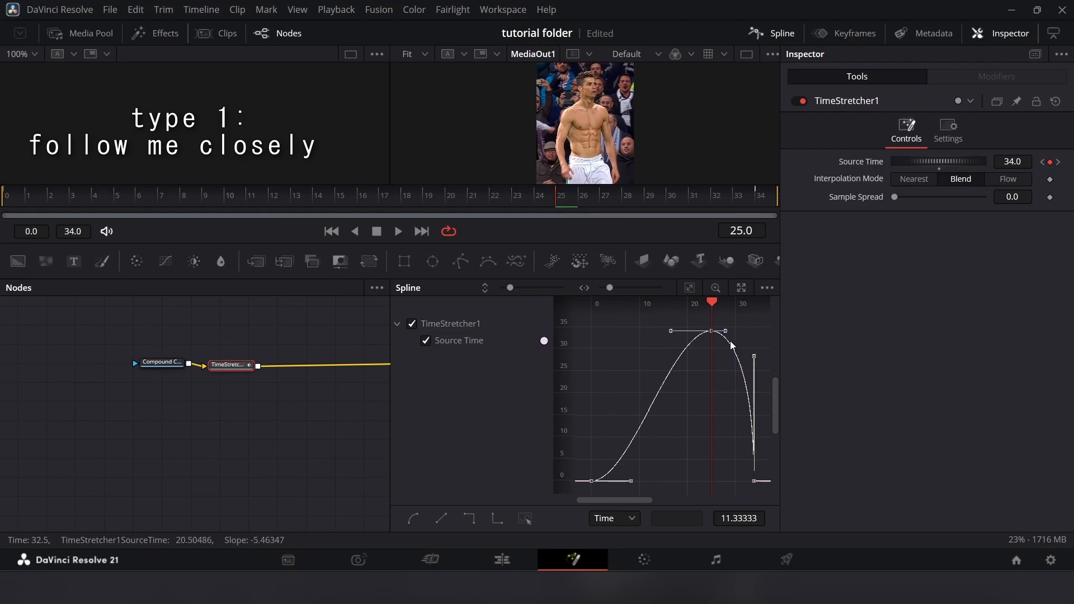
{"action": "left_click_drag", "start_coordinate": [721, 329], "coordinate": [757, 369]}
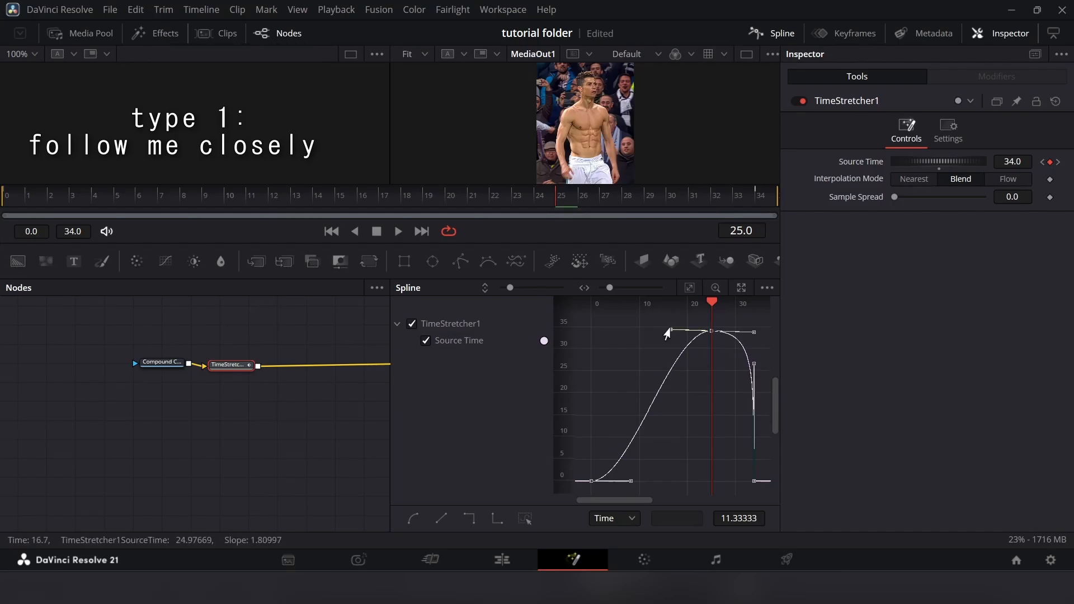
{"action": "left_click_drag", "start_coordinate": [666, 330], "coordinate": [592, 334]}
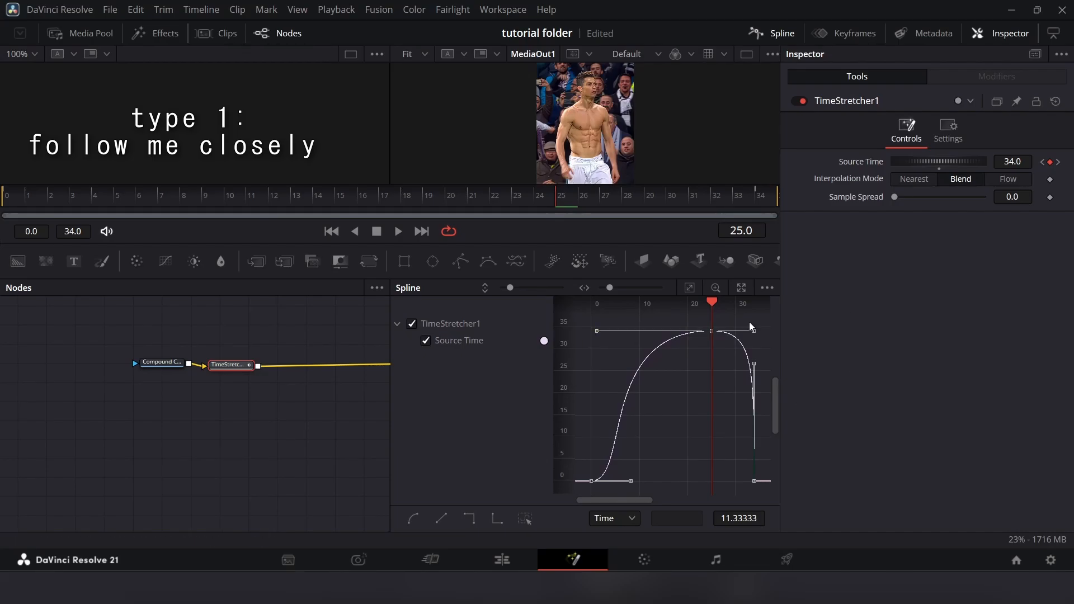
{"action": "left_click_drag", "start_coordinate": [630, 480], "coordinate": [591, 371]}
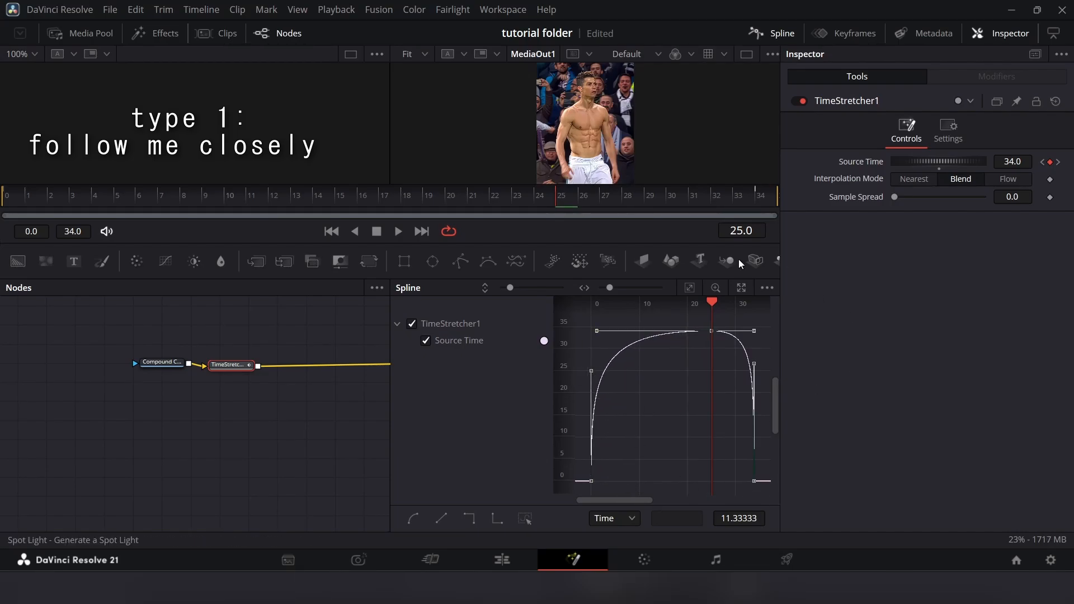
Play the retimed clip from frame 0 to check its smoothness and warping
{"action": "left_click_drag", "start_coordinate": [480, 206], "coordinate": [6, 235]}
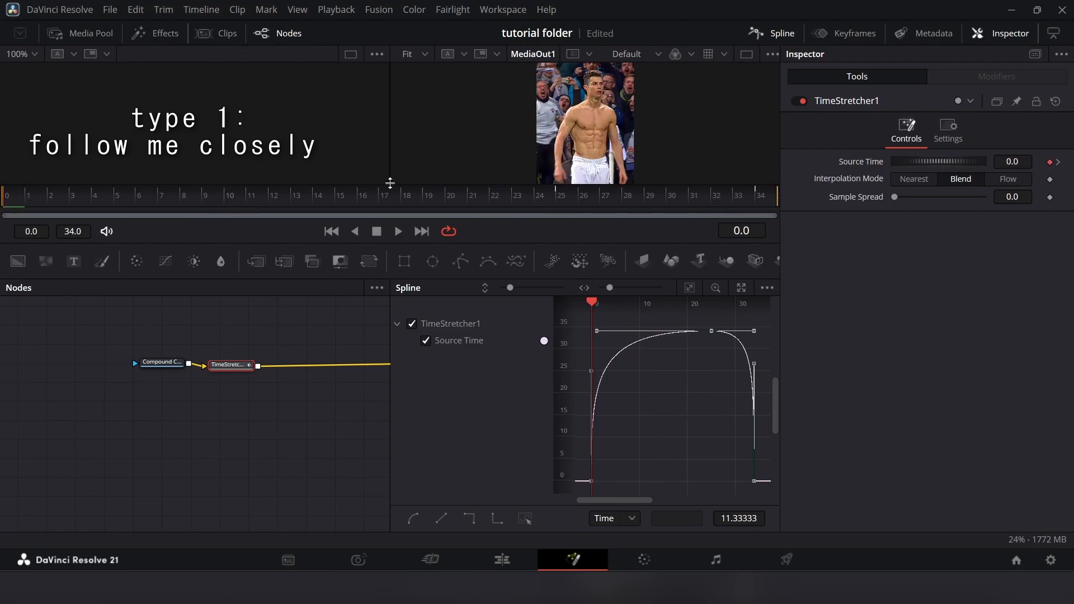
{"action": "left_click_drag", "start_coordinate": [374, 186], "coordinate": [353, 304]}
{"action": "key", "text": "space"}
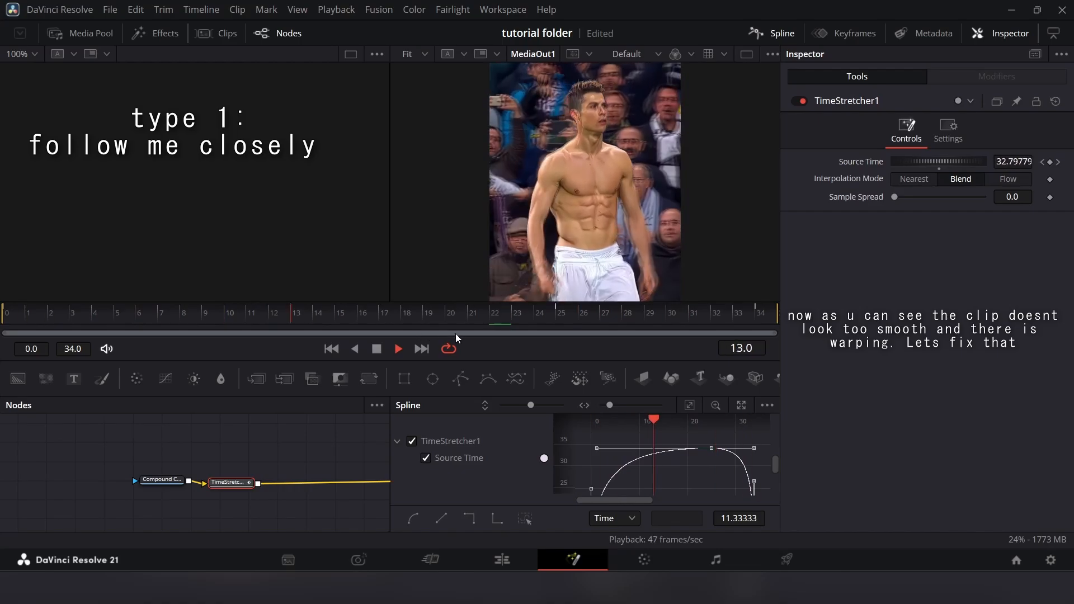
{"action": "key", "text": "space"}
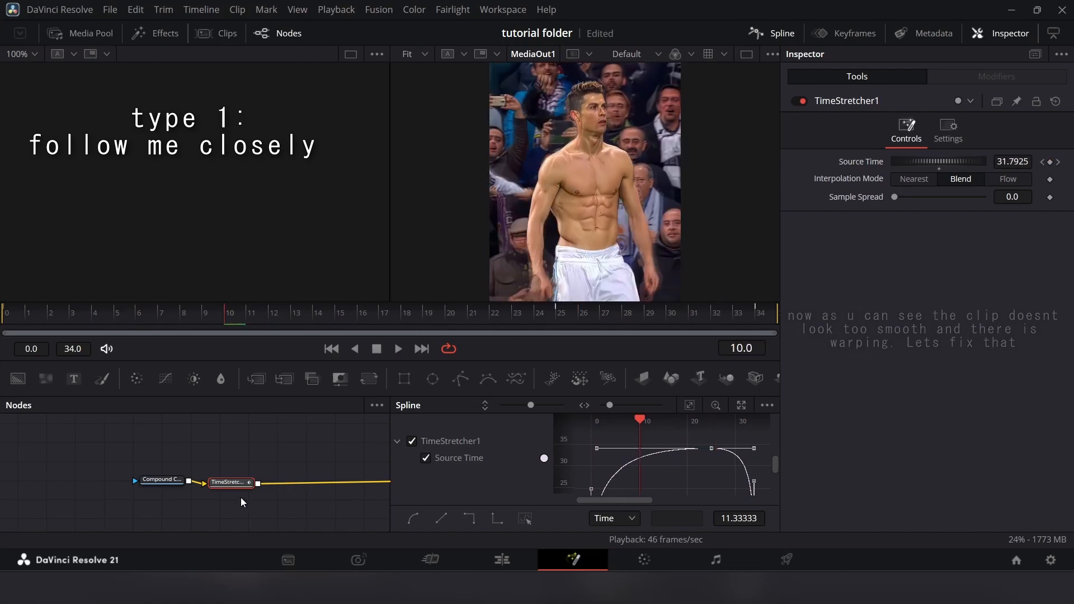
Insert an Optical Flow node between the compound clip and the Time Stretcher, and set its advanced Smoothness to about 63.36
{"action": "mouse_move", "coordinate": [214, 472]}
{"action": "left_mouse_down"}
{"action": "mouse_move", "coordinate": [107, 448]}
{"action": "mouse_move", "coordinate": [205, 456]}
{"action": "left_mouse_up"}
{"action": "left_click", "coordinate": [53, 459]}
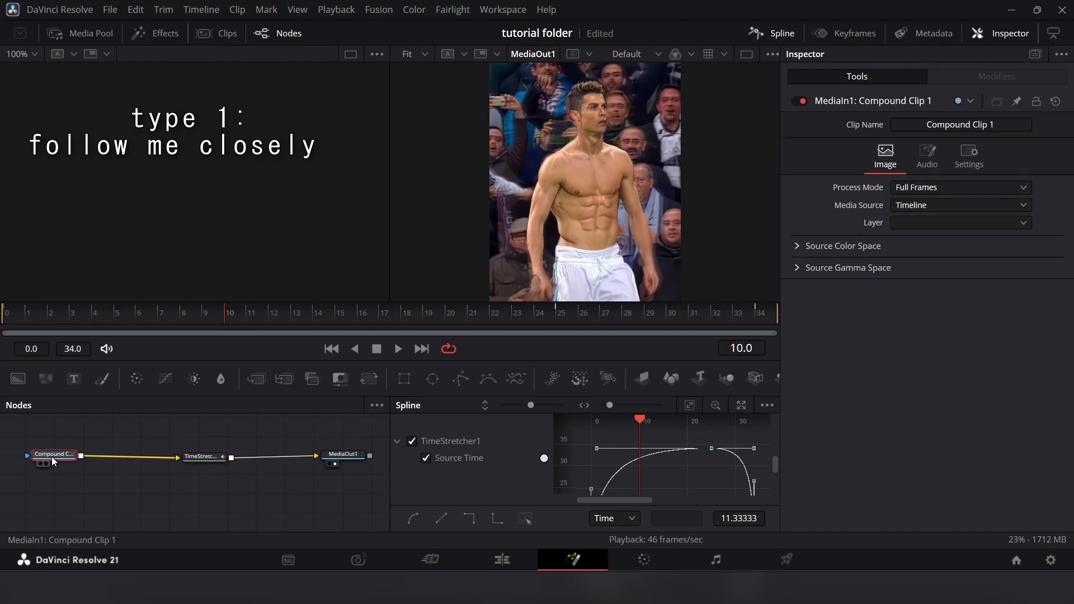
{"action": "key", "text": "shift+space"}
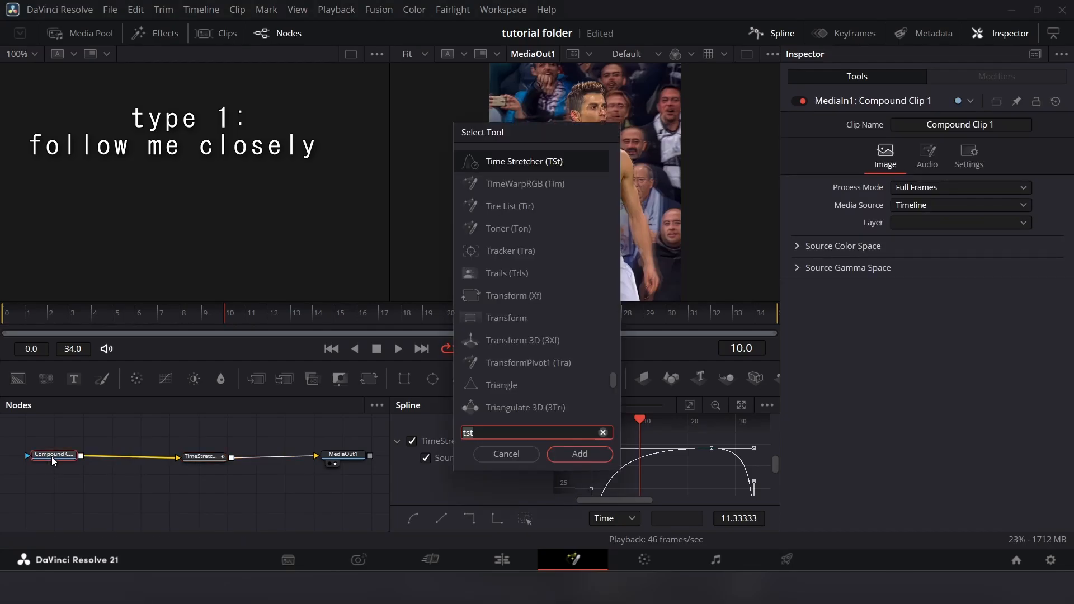
{"action": "type", "text": "optical"}
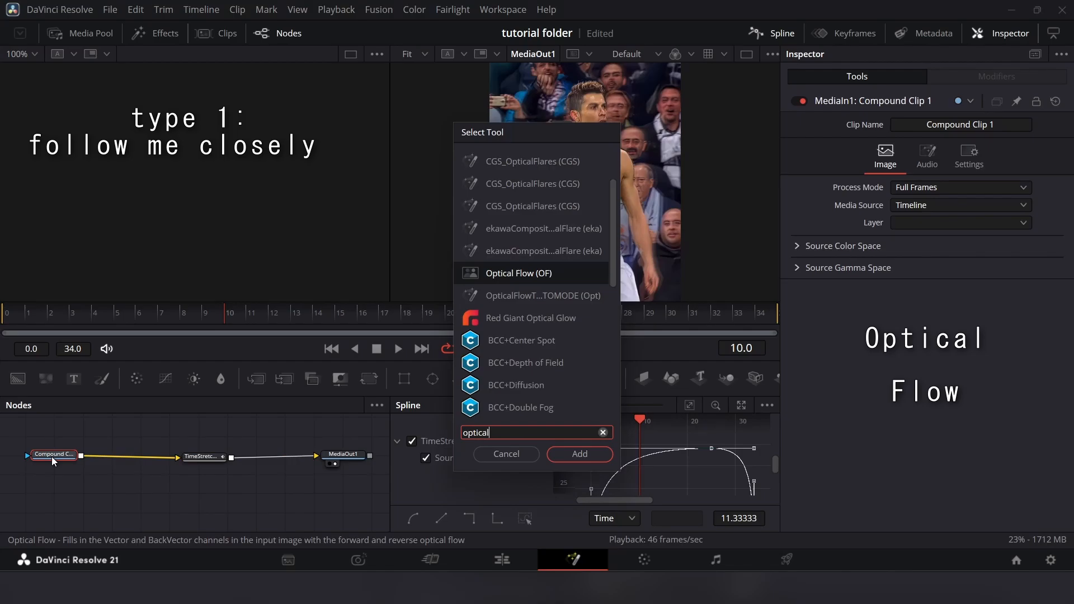
{"action": "key", "text": "Return"}
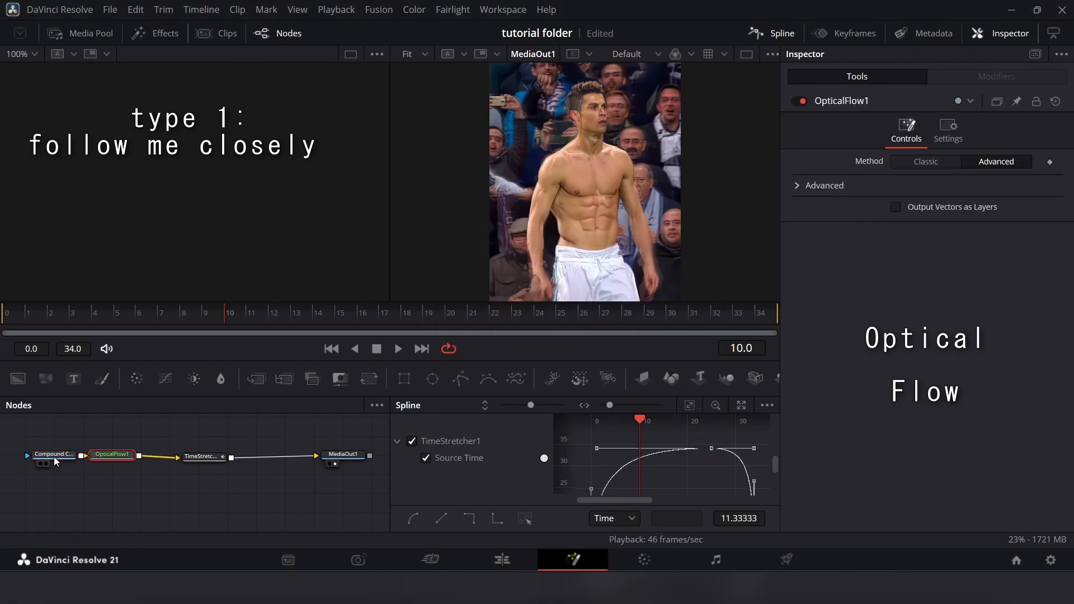
{"action": "left_click", "coordinate": [799, 188]}
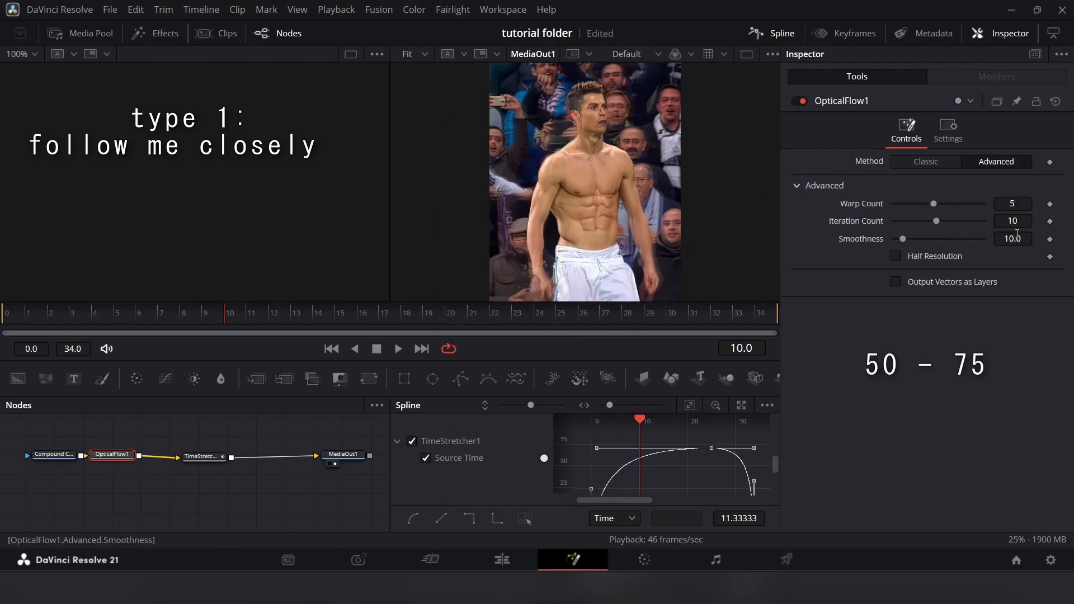
{"action": "left_click_drag", "start_coordinate": [905, 240], "coordinate": [952, 259]}
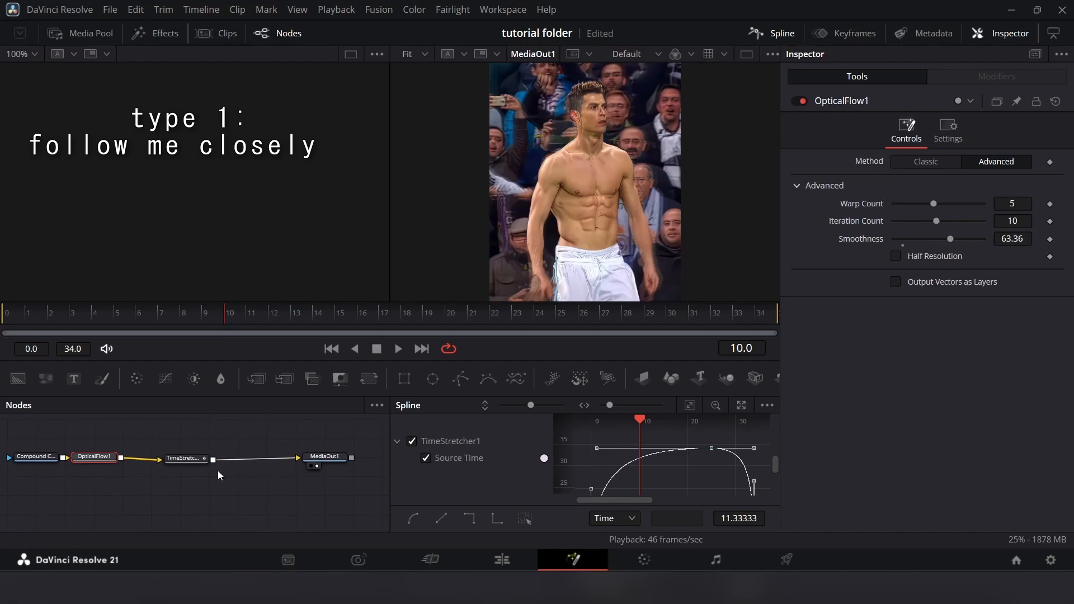
Switch the Time Stretcher to Flow interpolation with clamped edges, about 0.0228 edge softness, and Backward Prev and Next enabled
{"action": "left_click", "coordinate": [179, 459]}
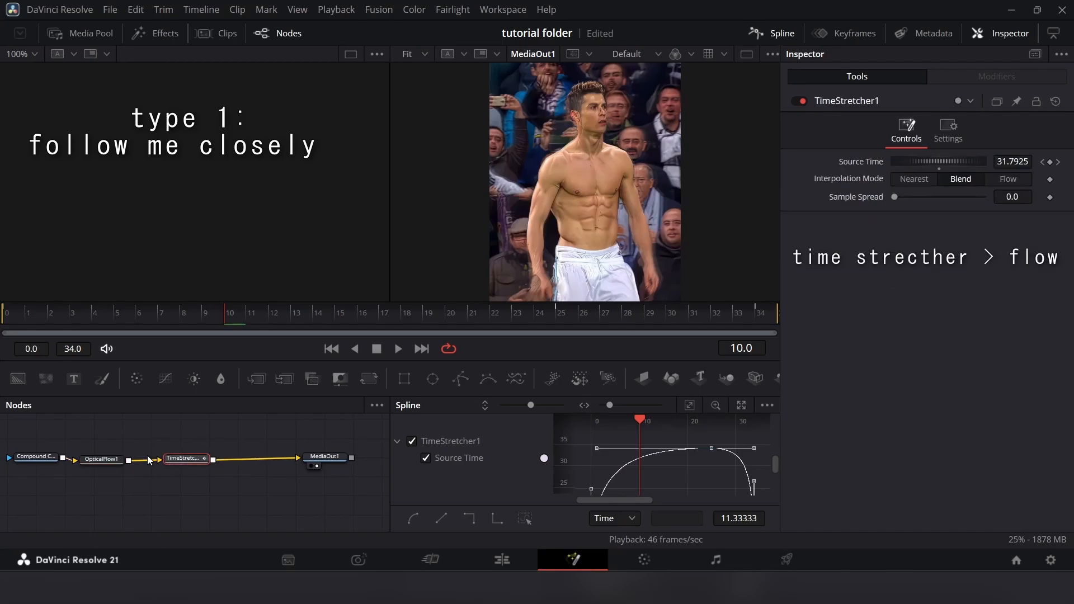
{"action": "left_click", "coordinate": [1015, 179]}
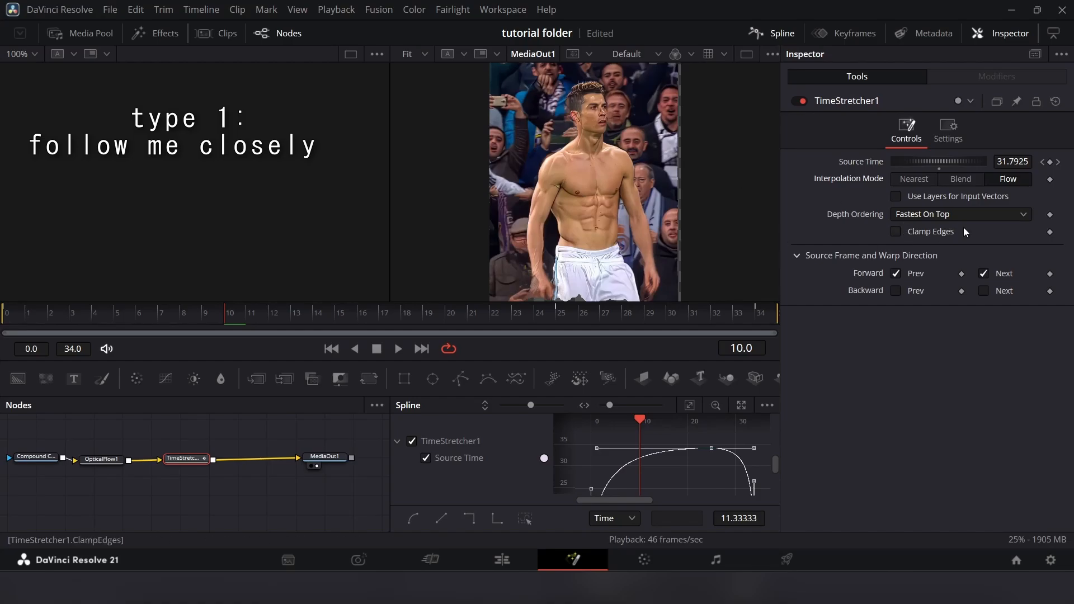
{"action": "left_click", "coordinate": [896, 231]}
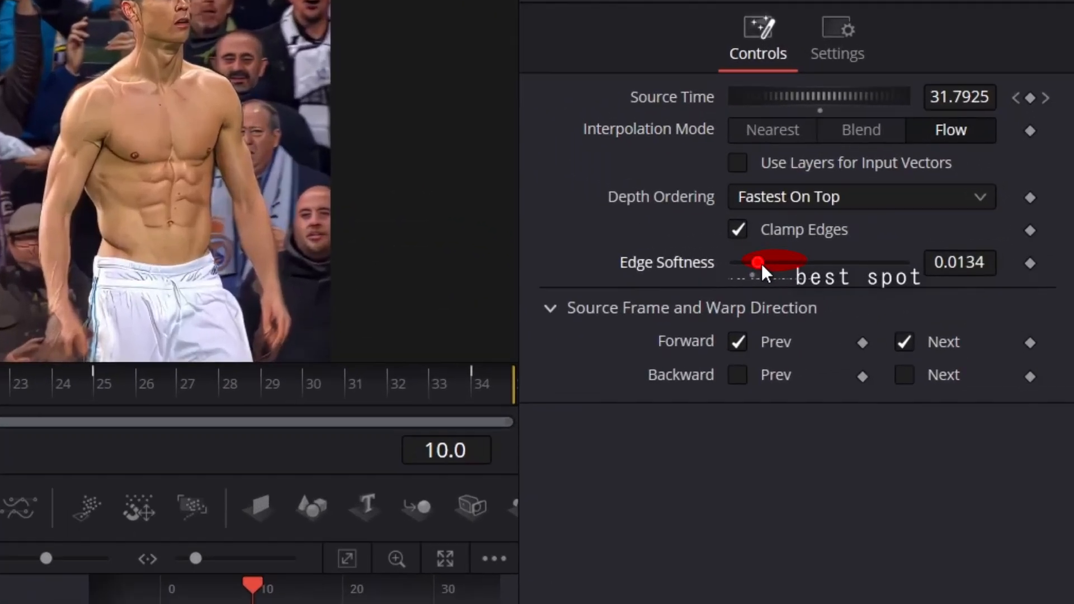
{"action": "left_click_drag", "start_coordinate": [760, 263], "coordinate": [786, 276]}
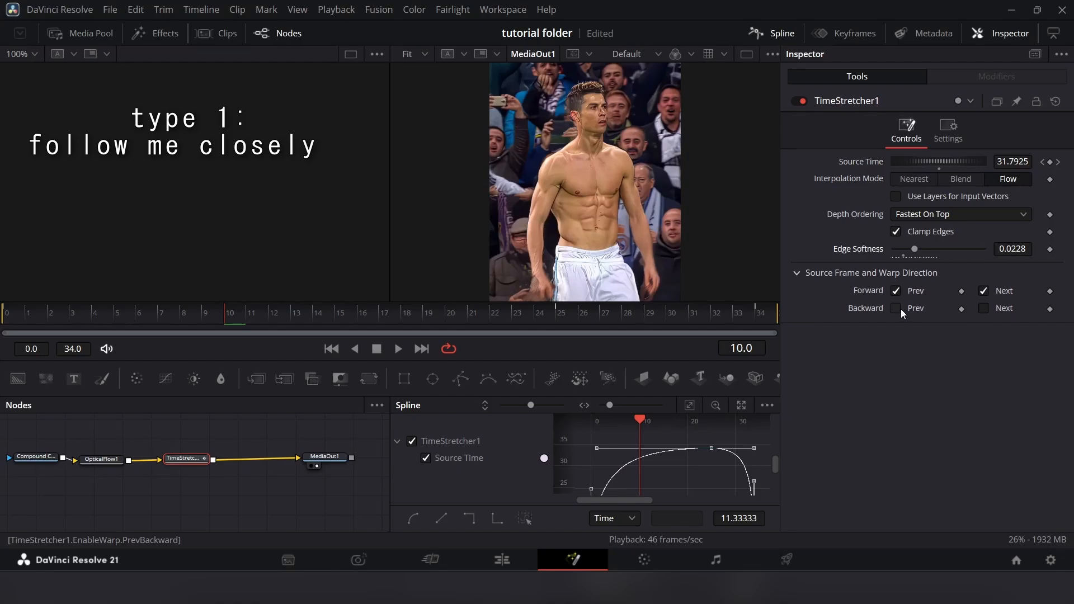
{"action": "left_click", "coordinate": [900, 309]}
{"action": "left_click", "coordinate": [982, 307]}
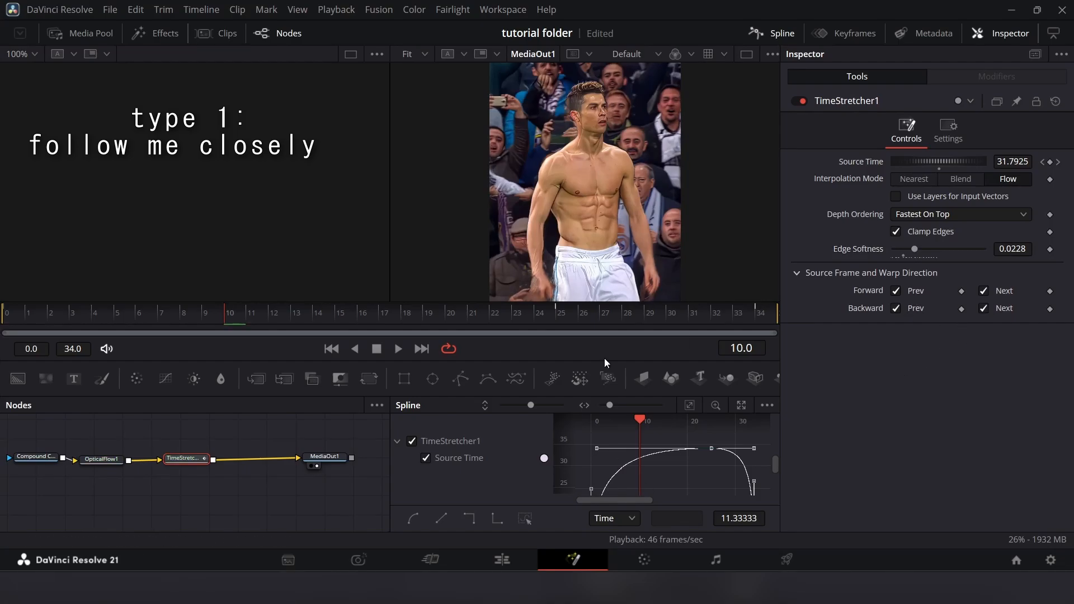
Render Compound Clip 1 in place on the edit timeline as QuickTime Apple ProRes 422, including video effects, Fusion composition and color grading effects
{"action": "left_click", "coordinate": [501, 562]}
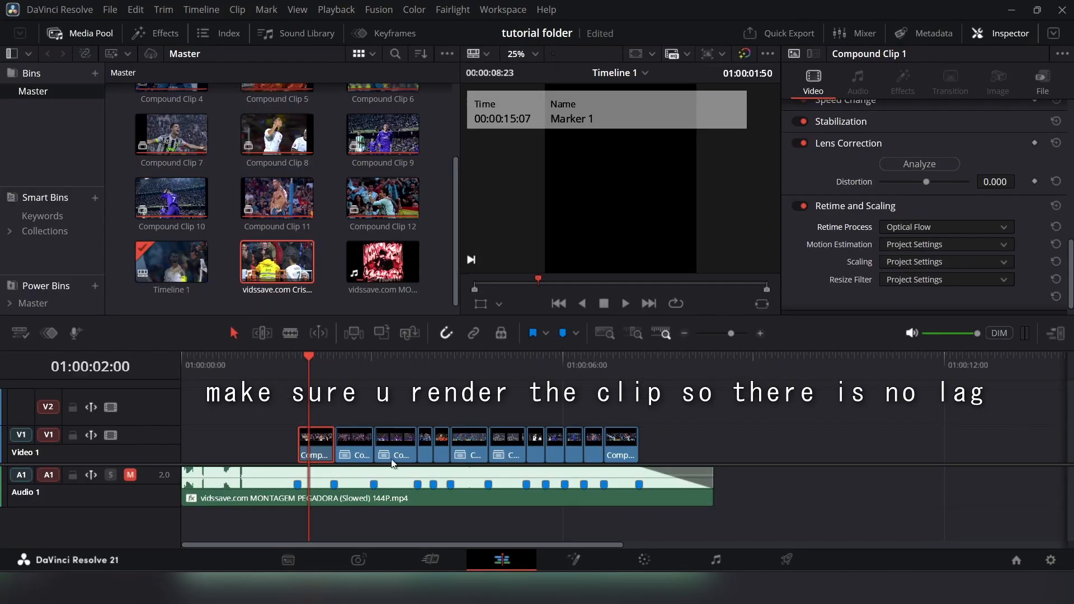
{"action": "right_click", "coordinate": [316, 442]}
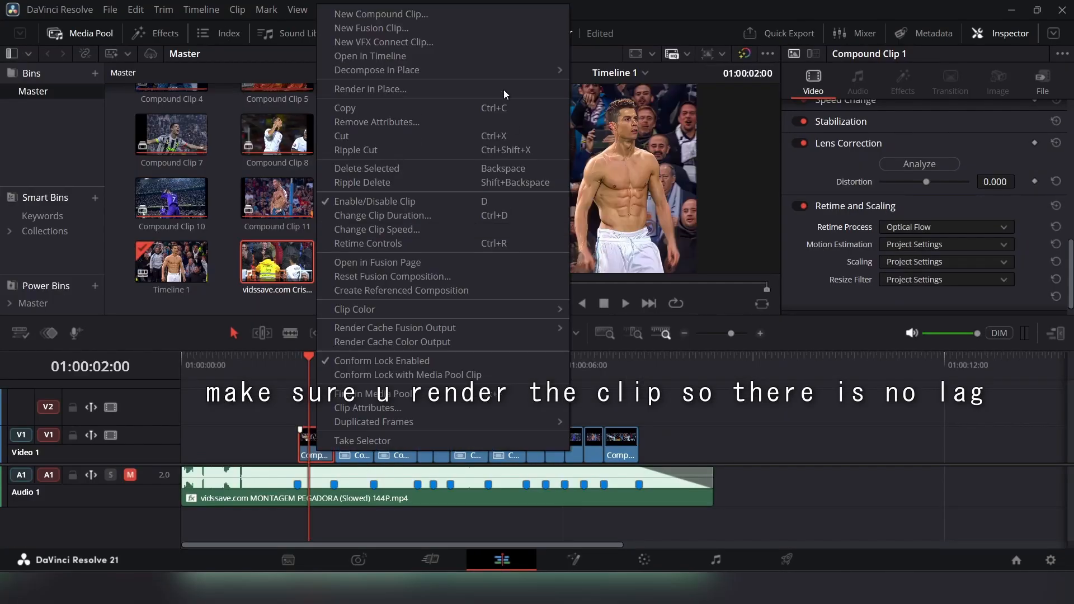
{"action": "left_click", "coordinate": [442, 88]}
{"action": "key", "text": "BackSpace"}
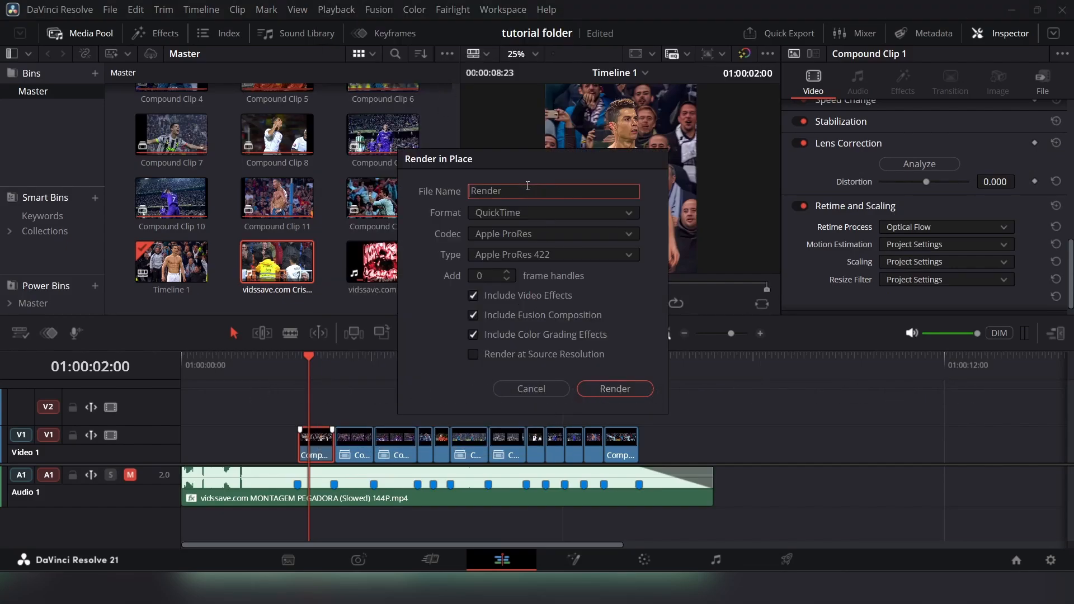
{"action": "left_click", "coordinate": [626, 389]}
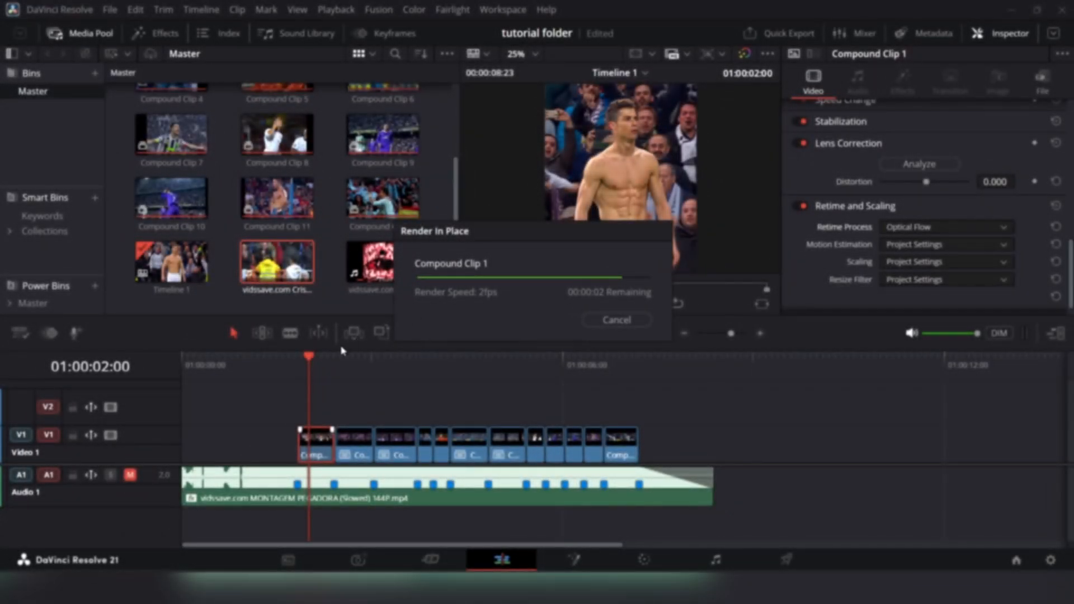
Play the first rendered clip on the timeline from just before its start to check the retime
{"action": "left_click_drag", "start_coordinate": [306, 379], "coordinate": [273, 377]}
{"action": "key", "text": "space"}
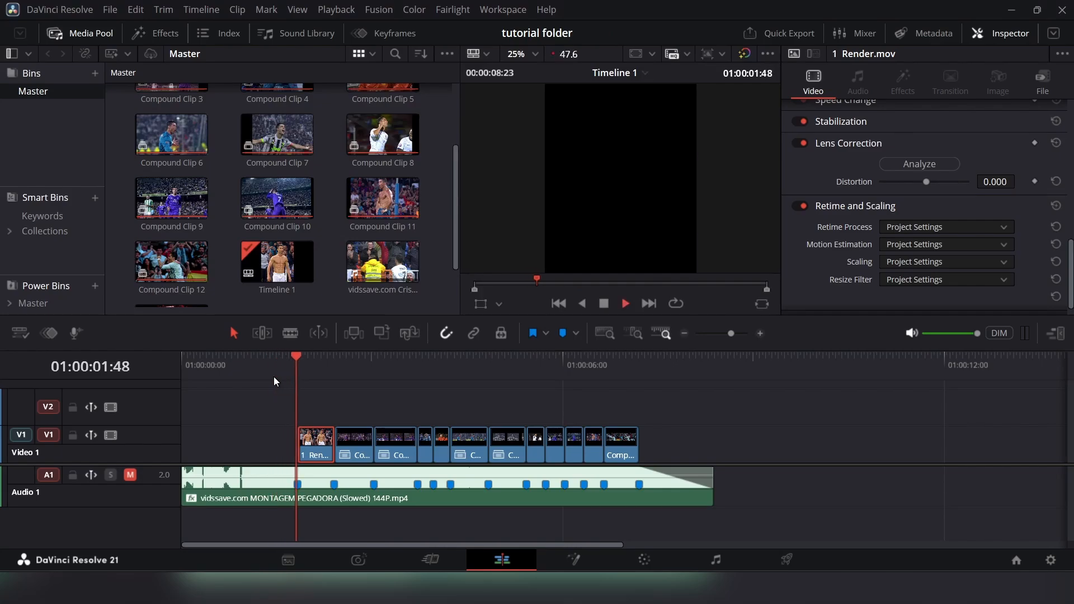
{"action": "left_click_drag", "start_coordinate": [395, 394], "coordinate": [291, 401]}
{"action": "key", "text": "space"}
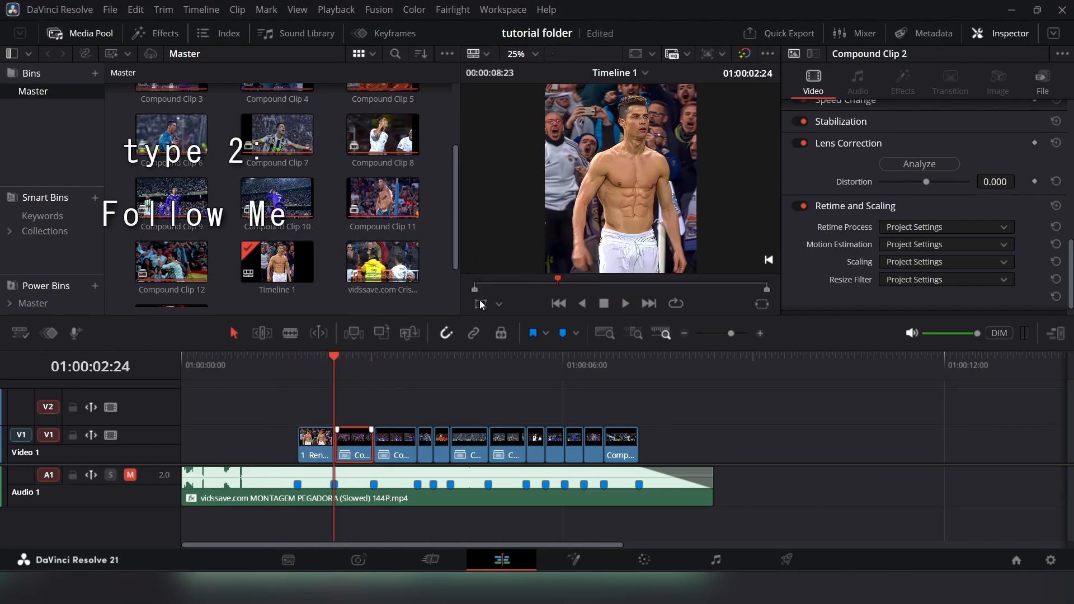
Open Compound Clip 2 in Fusion and add a Time Stretcher node between the compound clip and MediaOut1
{"action": "left_click", "coordinate": [574, 559]}
{"action": "left_click_drag", "start_coordinate": [475, 312], "coordinate": [0, 396]}
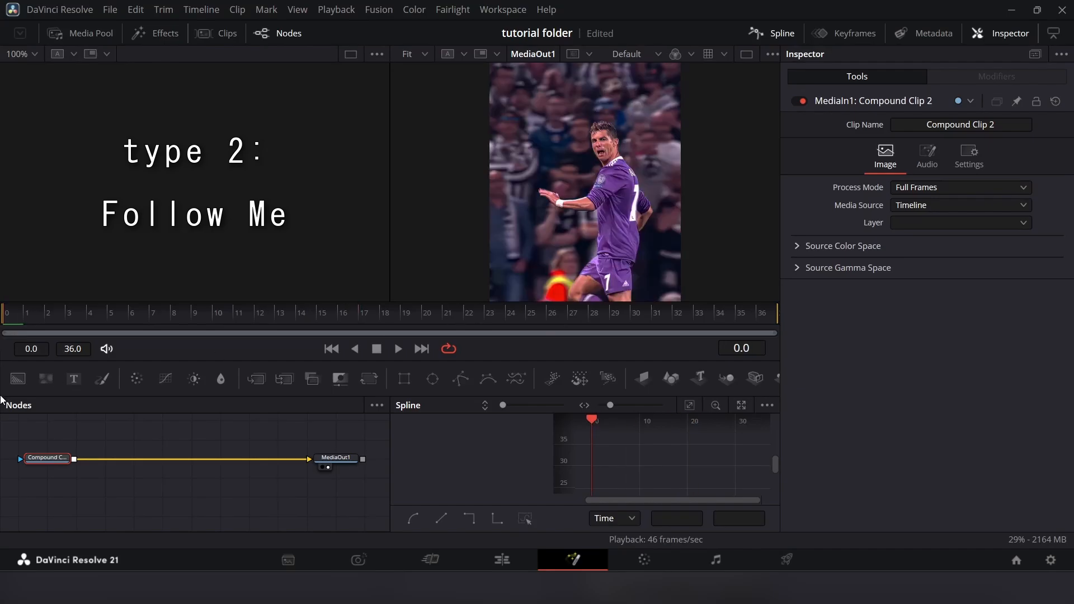
{"action": "key", "text": "shift+space"}
{"action": "type", "text": "timestretch"}
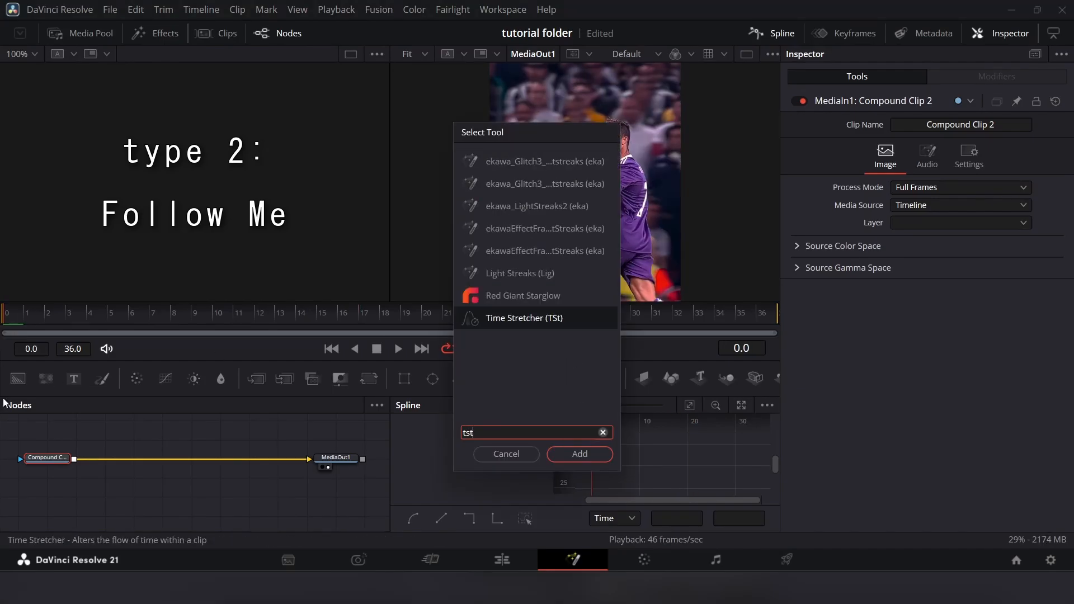
{"action": "key", "text": "Return"}
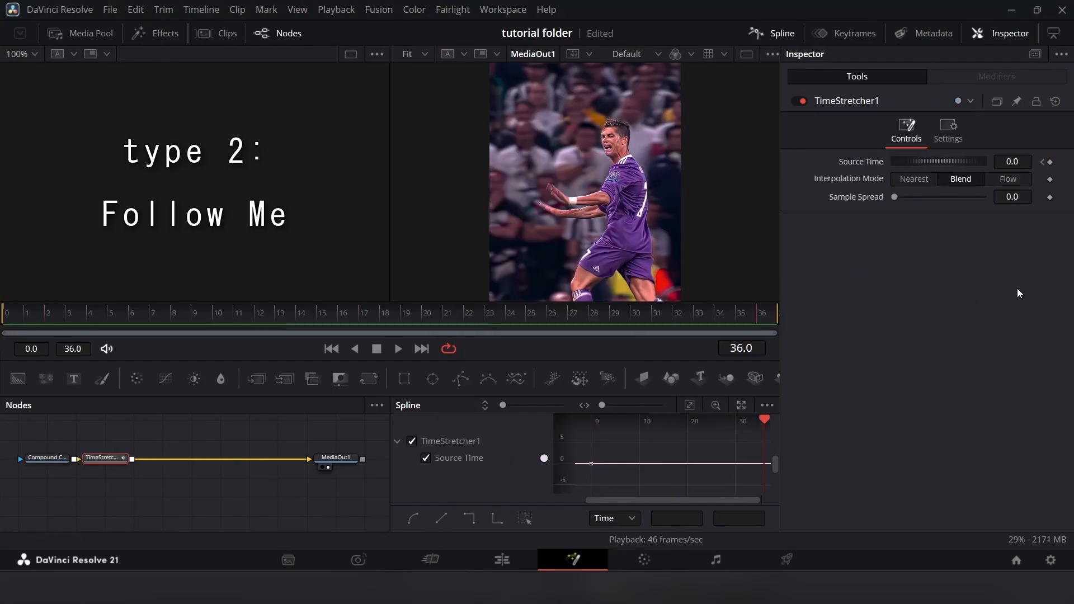
Keyframe the Time Stretcher's Source Time at 0 on frame 36 and at 26 on frame 18
{"action": "left_click", "coordinate": [1052, 163]}
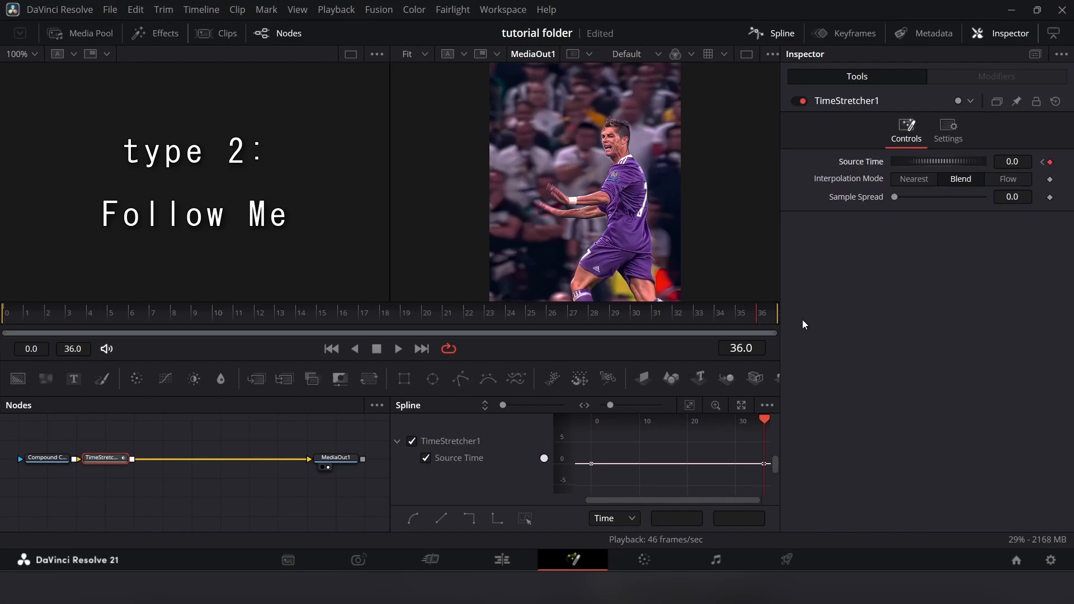
{"action": "left_click_drag", "start_coordinate": [712, 317], "coordinate": [542, 333]}
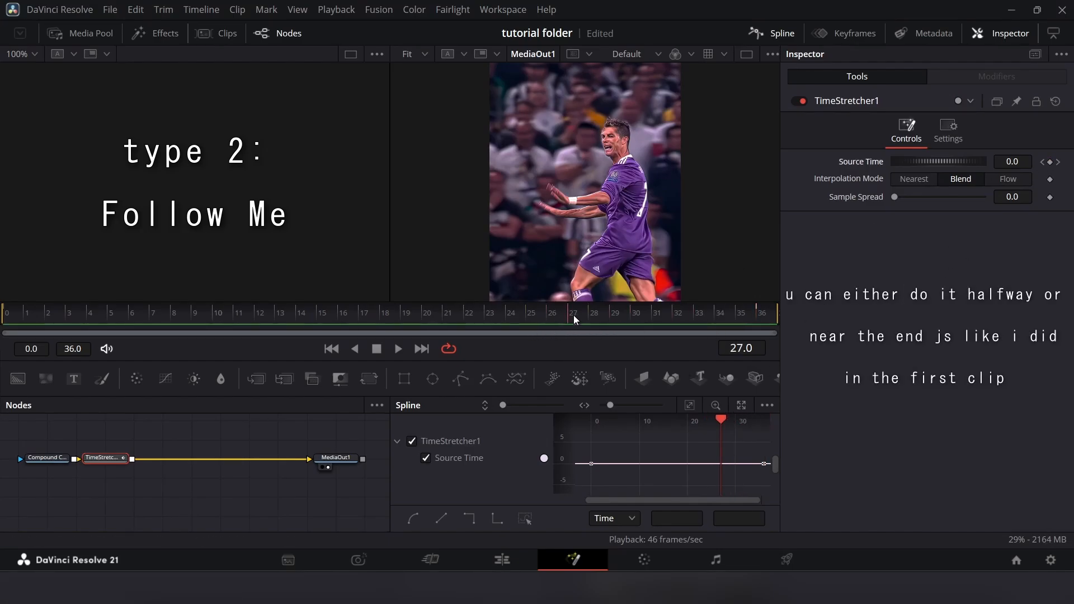
{"action": "left_click_drag", "start_coordinate": [563, 323], "coordinate": [770, 344]}
{"action": "double_click", "coordinate": [743, 347]}
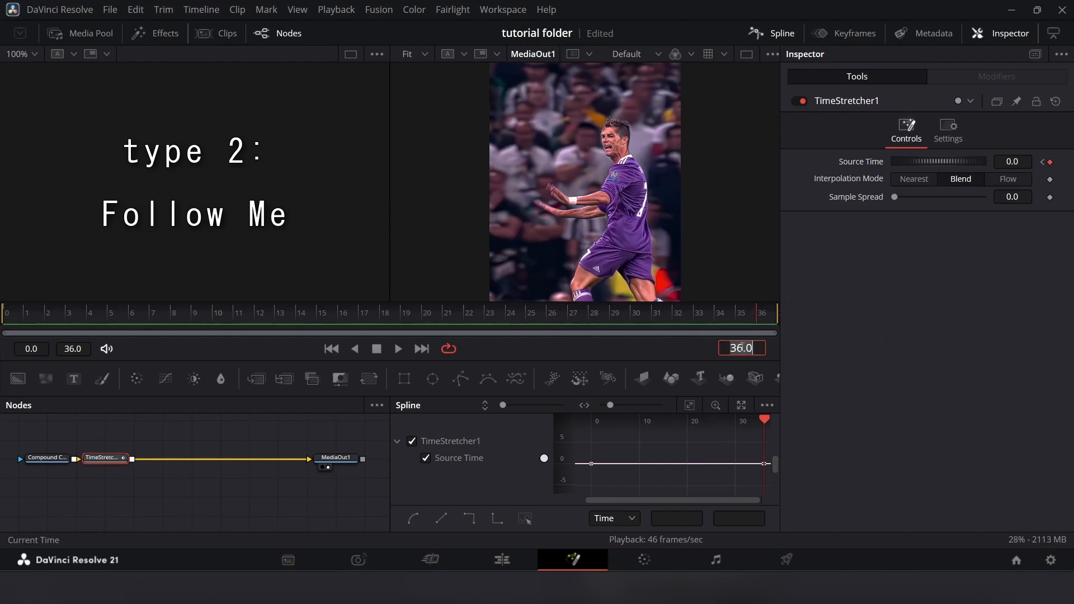
{"action": "key", "text": "Return"}
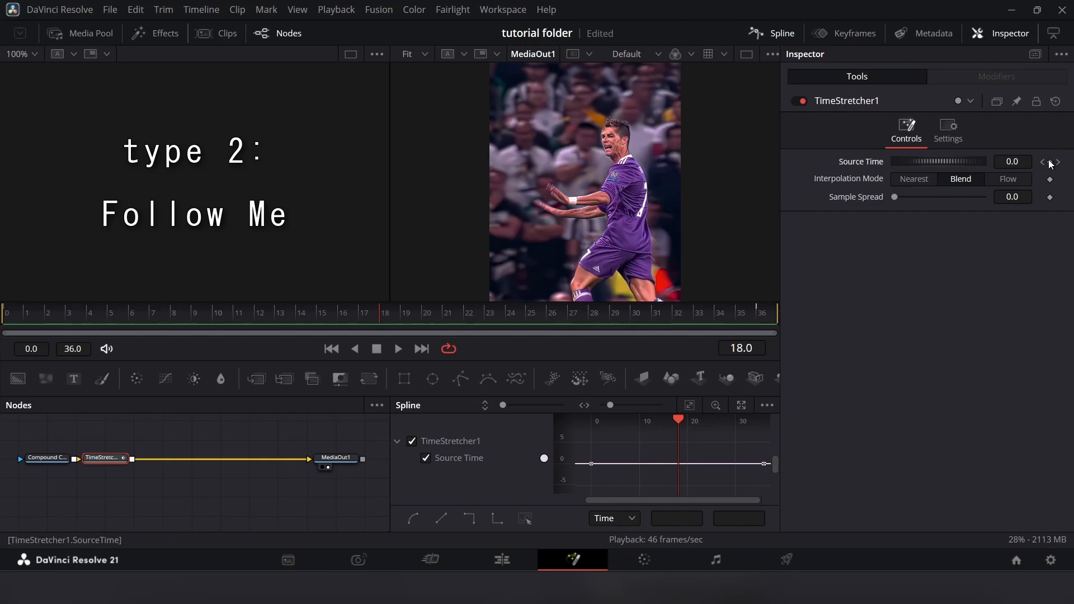
{"action": "left_click", "coordinate": [1011, 161]}
{"action": "type", "text": "26"}
{"action": "key", "text": "Return"}
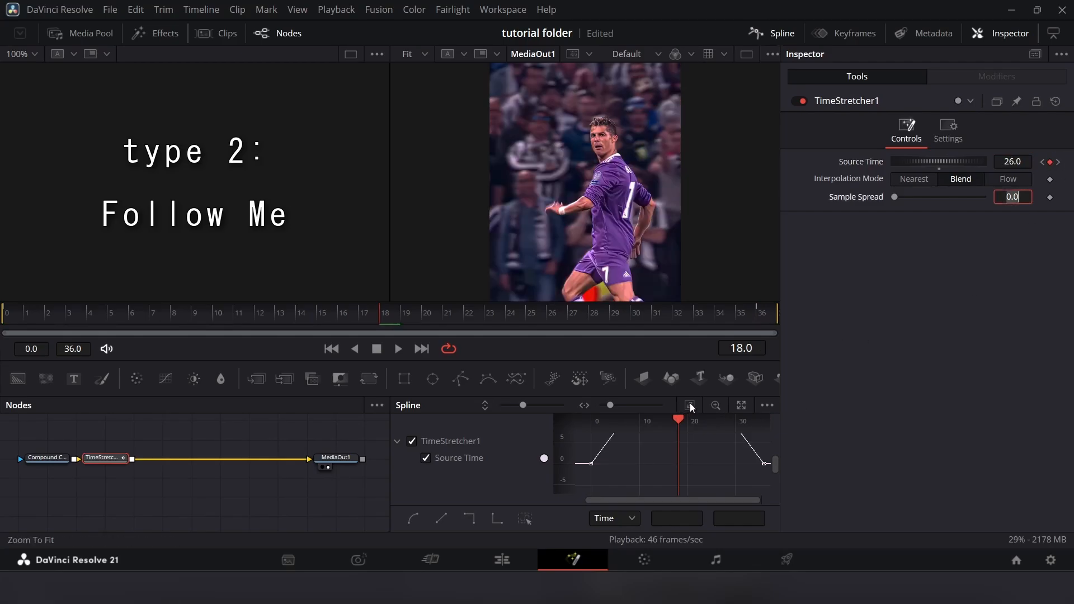
Smooth the Source Time curve, stretching the middle keyframe's handles horizontally to both ends and raising the end keyframes' handles vertically
{"action": "left_click", "coordinate": [520, 522]}
{"action": "key", "text": "f"}
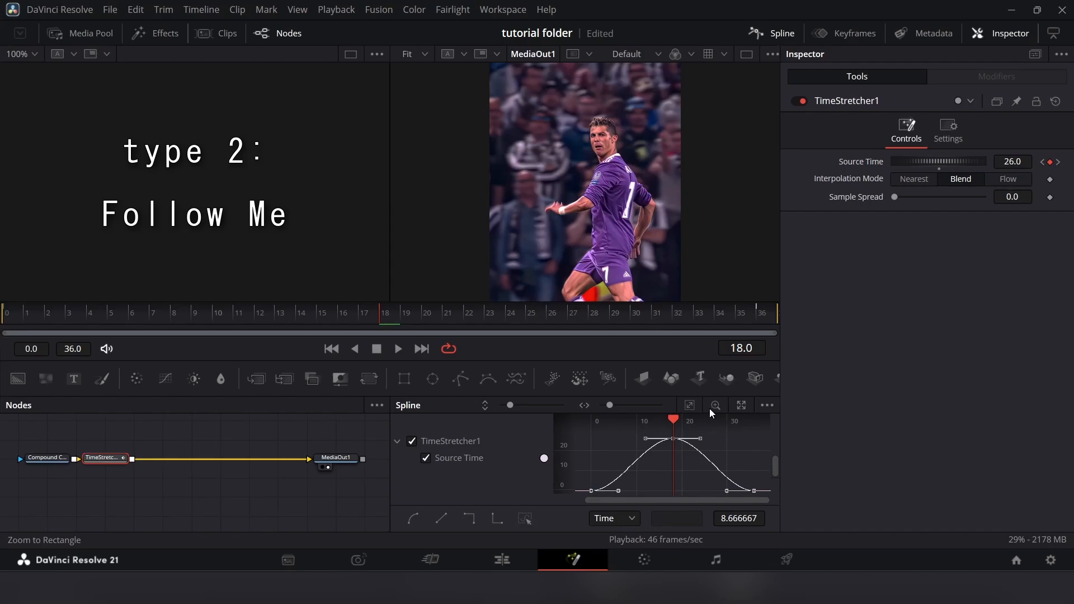
{"action": "left_click", "coordinate": [694, 309]}
{"action": "left_click_drag", "start_coordinate": [685, 290], "coordinate": [685, 224]}
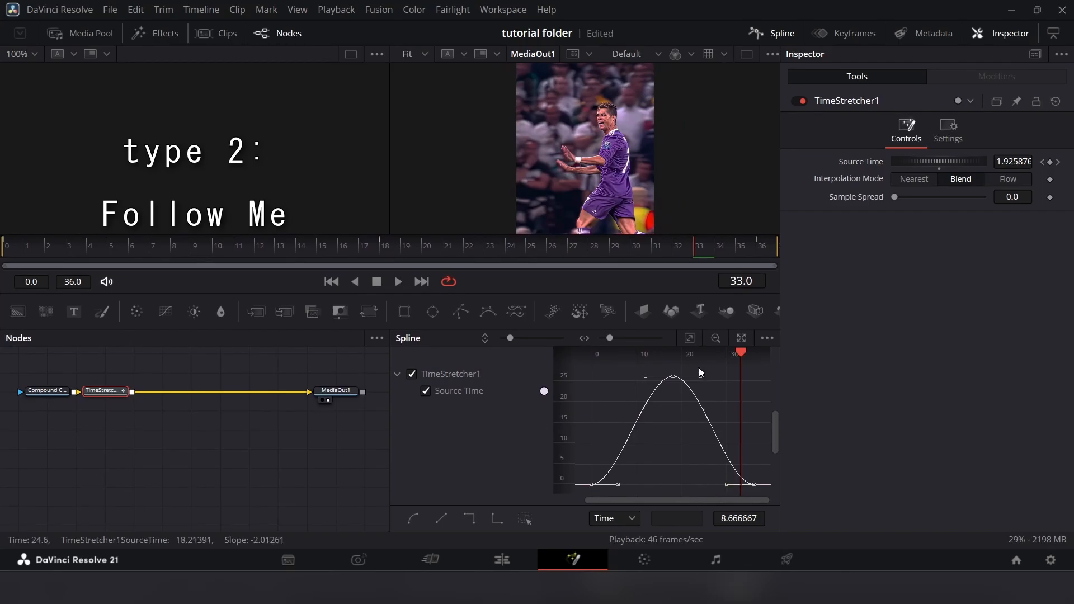
{"action": "left_click_drag", "start_coordinate": [701, 376], "coordinate": [748, 383]}
{"action": "left_click_drag", "start_coordinate": [646, 376], "coordinate": [592, 376]}
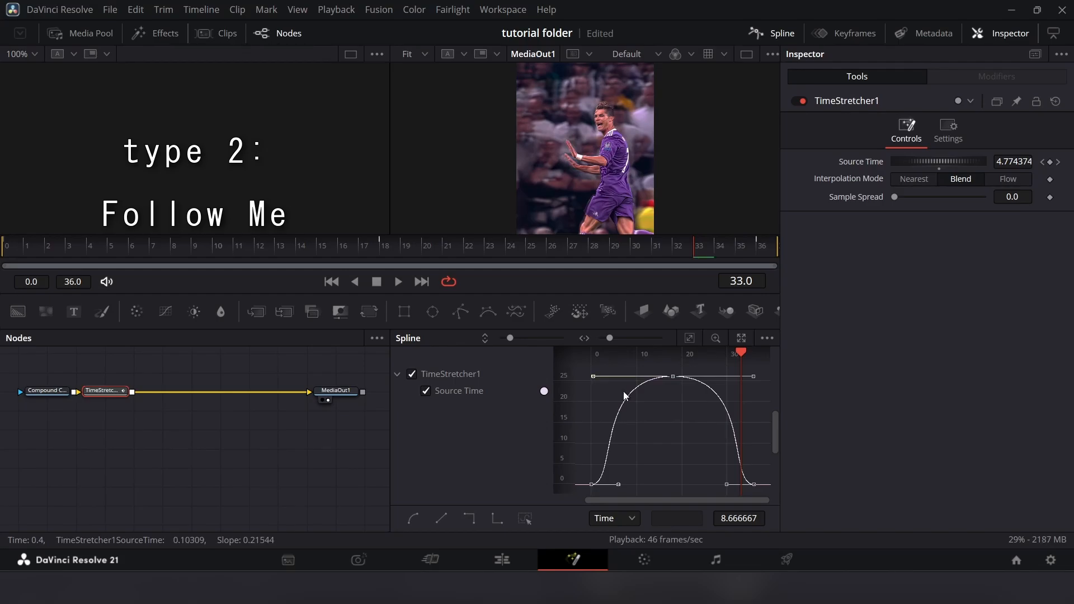
{"action": "left_click_drag", "start_coordinate": [723, 484], "coordinate": [754, 412]}
{"action": "left_click_drag", "start_coordinate": [616, 486], "coordinate": [591, 426]}
{"action": "key", "text": "space"}
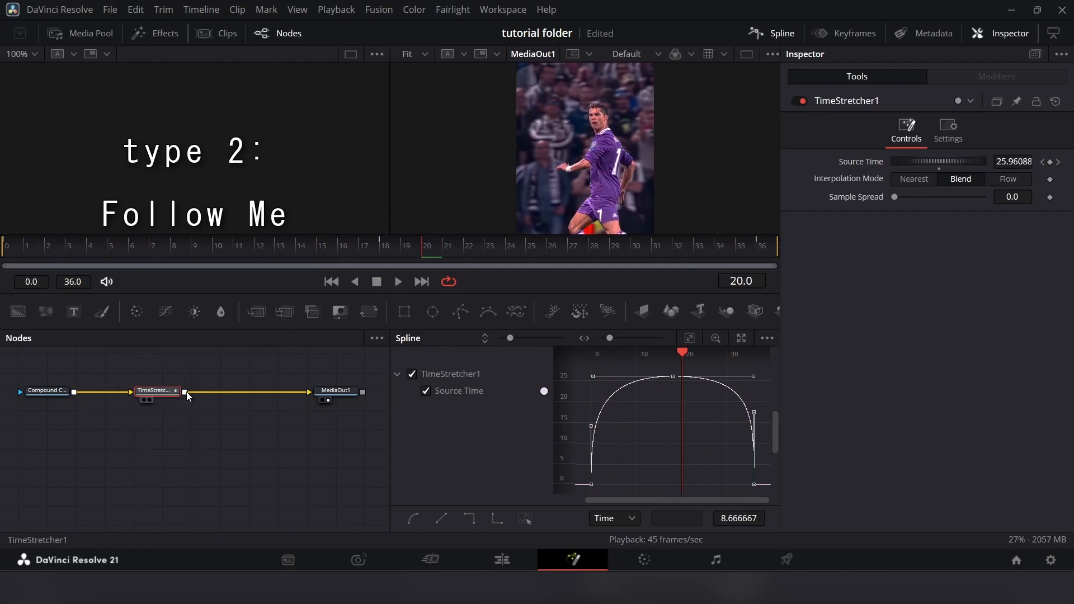
Insert an Optical Flow node before the Time Stretcher, and set the stretcher to Flow interpolation with clamped edges and 0.022 edge softness
{"action": "mouse_move", "coordinate": [902, 239]}
{"action": "left_mouse_down"}
{"action": "mouse_move", "coordinate": [947, 239]}
{"action": "mouse_move", "coordinate": [914, 250]}
{"action": "left_mouse_up"}
{"action": "left_click", "coordinate": [201, 391]}
{"action": "left_click", "coordinate": [896, 231]}
{"action": "left_click_drag", "start_coordinate": [411, 249], "coordinate": [579, 337]}
{"action": "left_click_drag", "start_coordinate": [206, 395], "coordinate": [194, 395]}
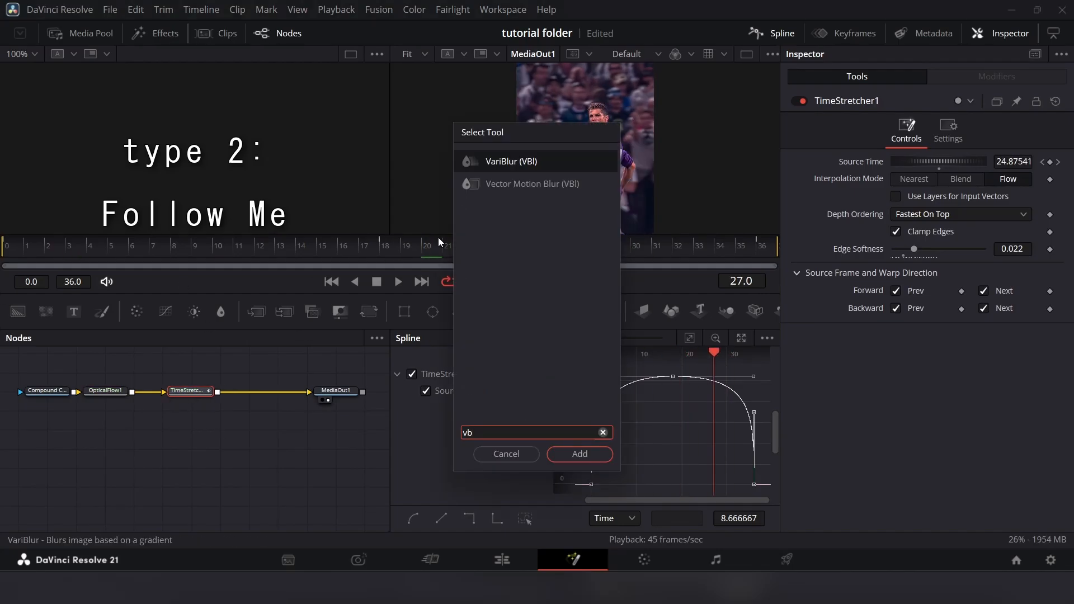
Add a Vector Motion Blur node after the Time Stretcher, set its scale to 0.47 and scrub through the clip
{"action": "left_click", "coordinate": [501, 185]}
{"action": "key", "text": "Return"}
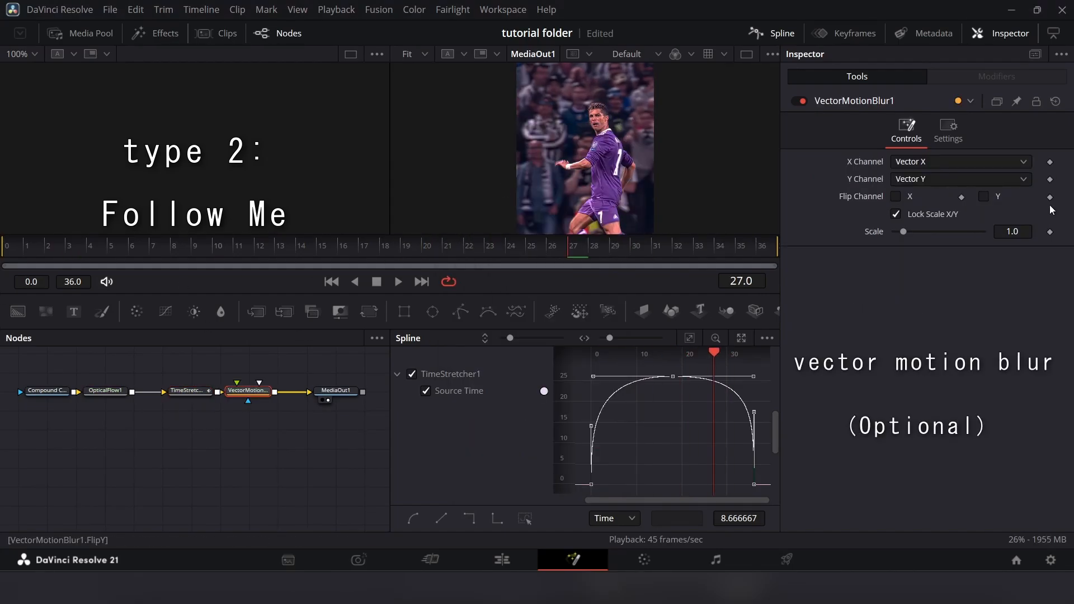
{"action": "left_click_drag", "start_coordinate": [904, 233], "coordinate": [898, 234]}
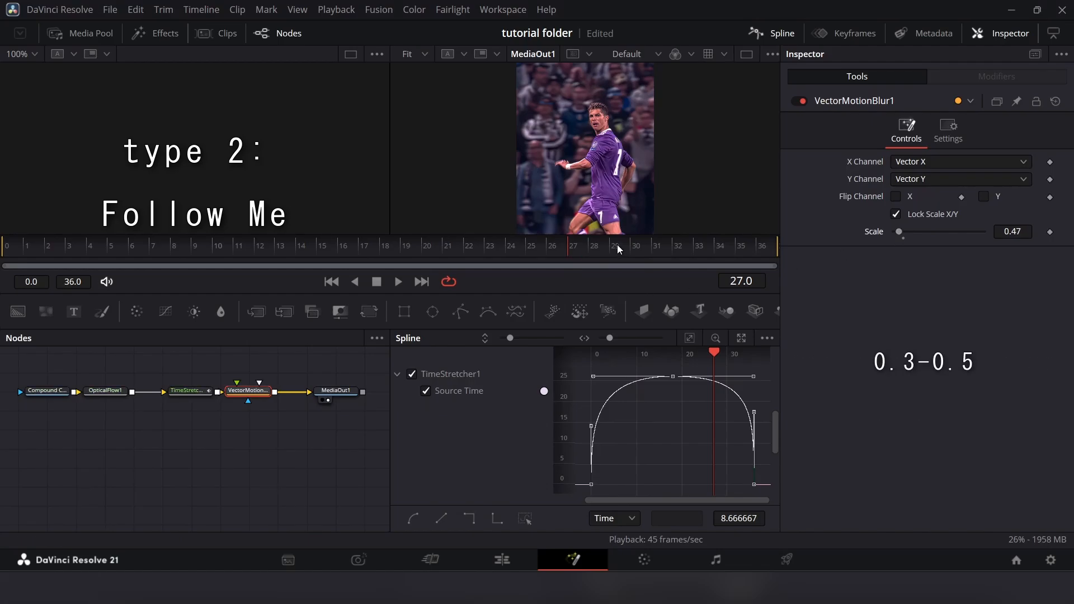
{"action": "left_click_drag", "start_coordinate": [616, 245], "coordinate": [380, 274]}
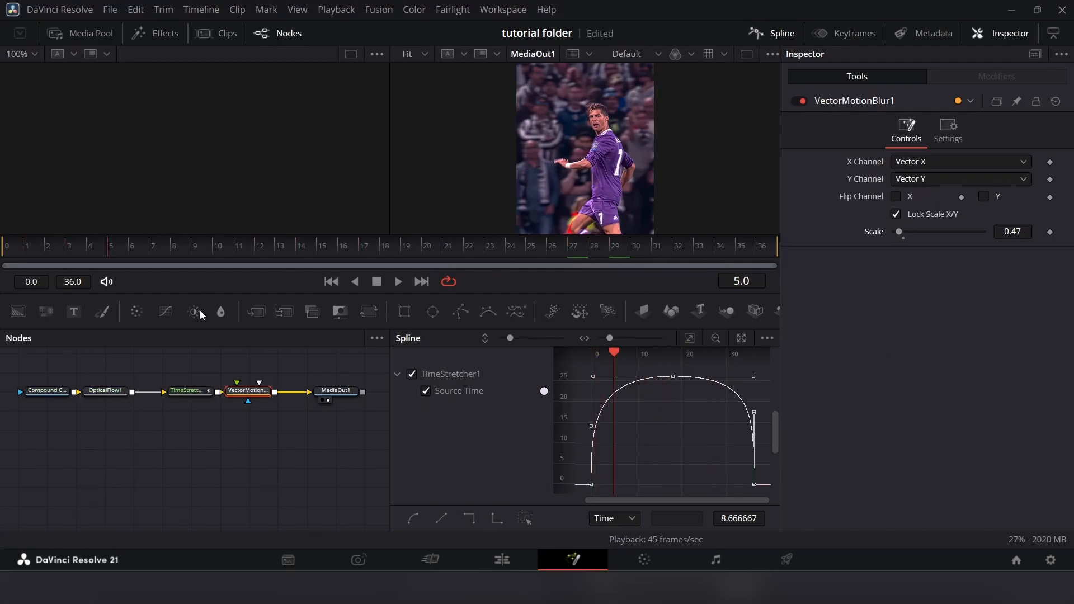
Set Compound Clip 2's retime process to Optical Flow on the edit timeline and start rendering it in place
{"action": "left_click", "coordinate": [492, 552]}
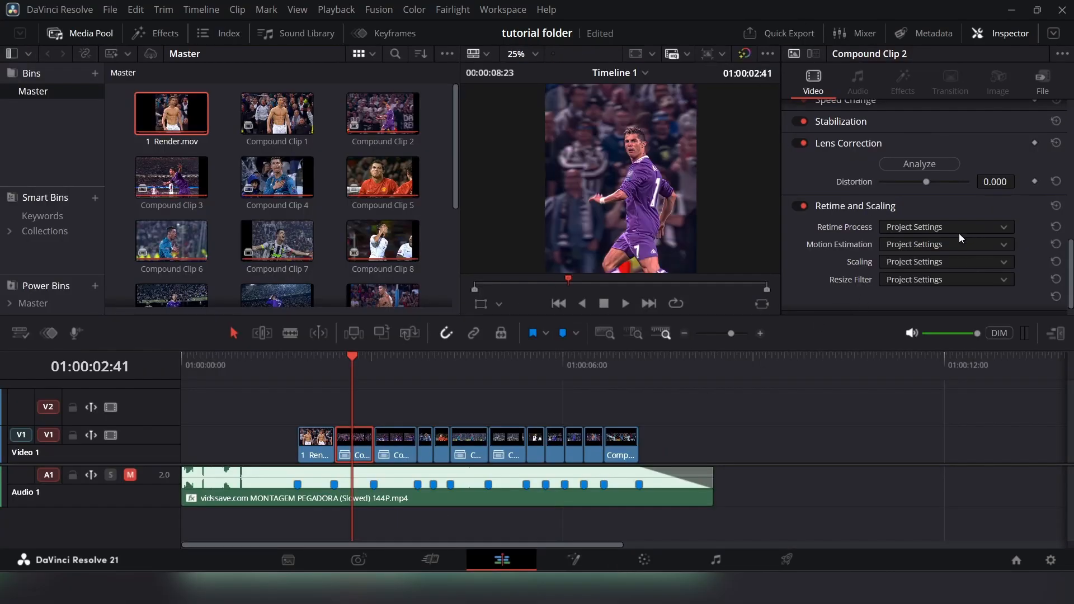
{"action": "left_click", "coordinate": [958, 229]}
{"action": "left_click", "coordinate": [937, 297]}
{"action": "right_click", "coordinate": [363, 462]}
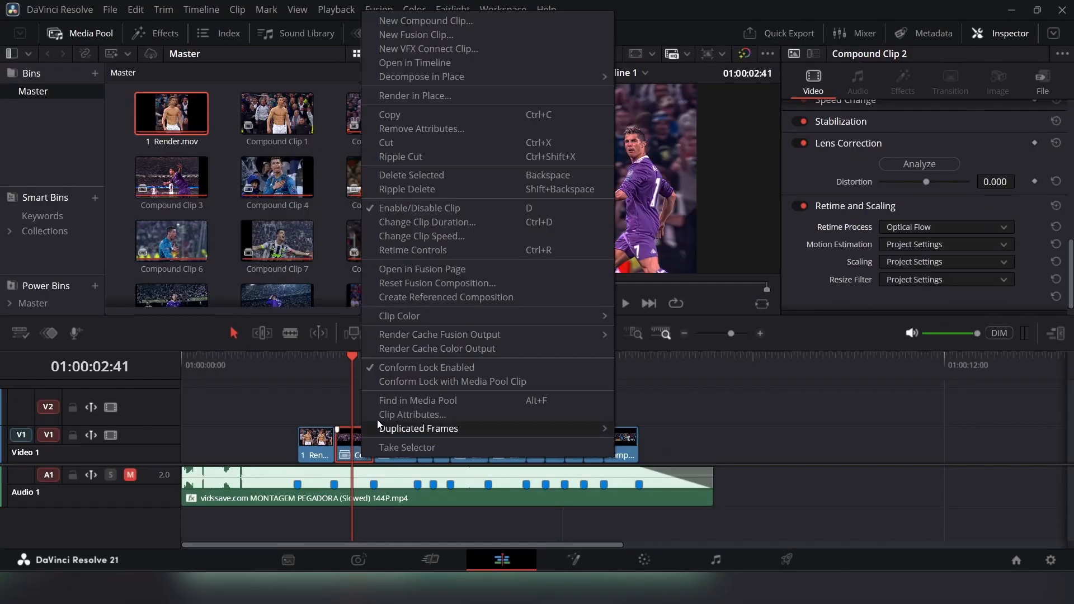
{"action": "left_click", "coordinate": [441, 97]}
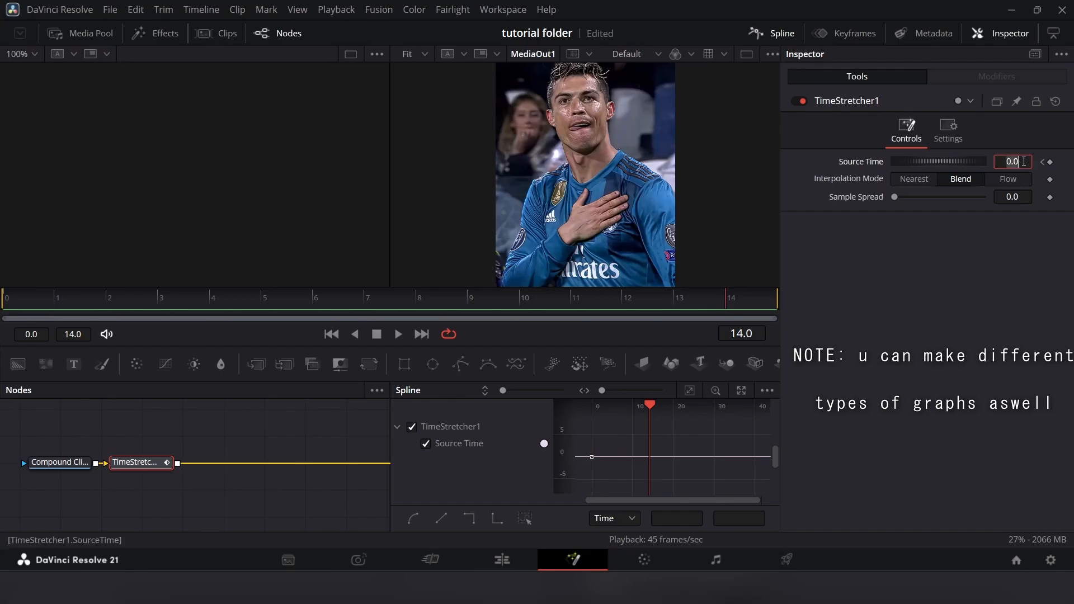
Keyframe Source Time at 14 on frame 14 of the blue-shirt clip, and enlarge the spline graph to fit the curve
{"action": "type", "text": "14"}
{"action": "key", "text": "Tab"}
{"action": "left_click", "coordinate": [689, 392]}
{"action": "left_click_drag", "start_coordinate": [656, 288], "coordinate": [651, 242]}
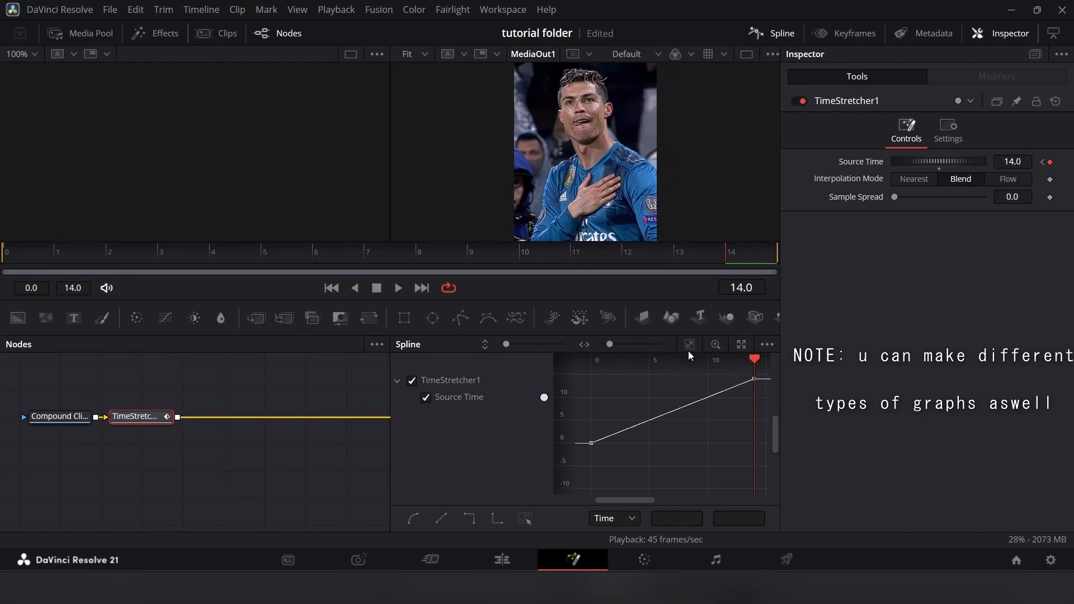
Smooth the two-keyframe Source Time curve with a vertical first handle and a long horizontal last handle, and play it back
{"action": "left_click", "coordinate": [689, 347]}
{"action": "key", "text": "ctrl+a"}
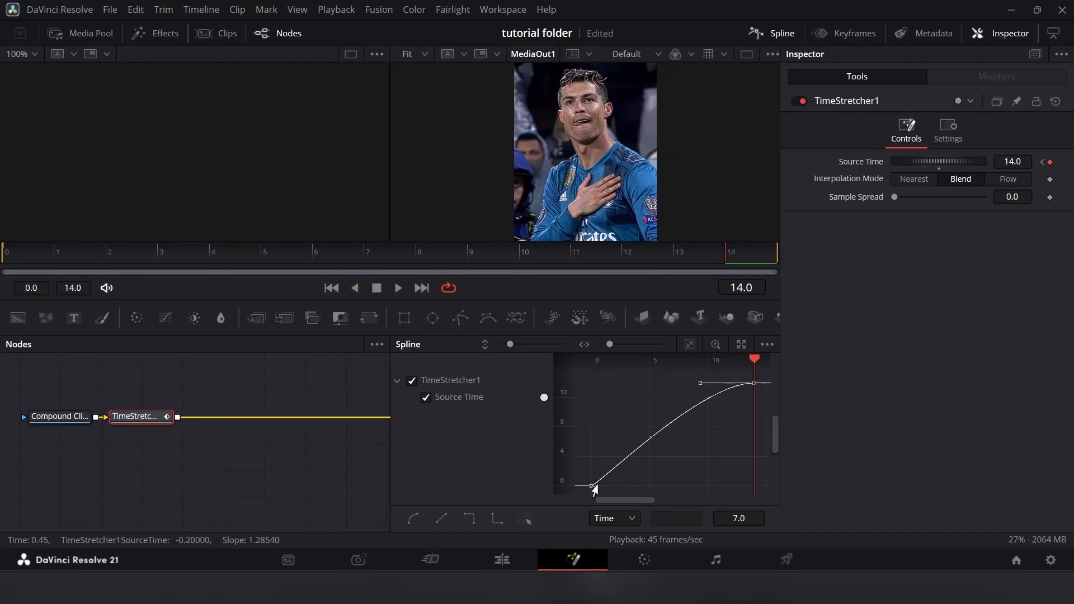
{"action": "left_click_drag", "start_coordinate": [594, 490], "coordinate": [591, 430]}
{"action": "key", "text": "space"}
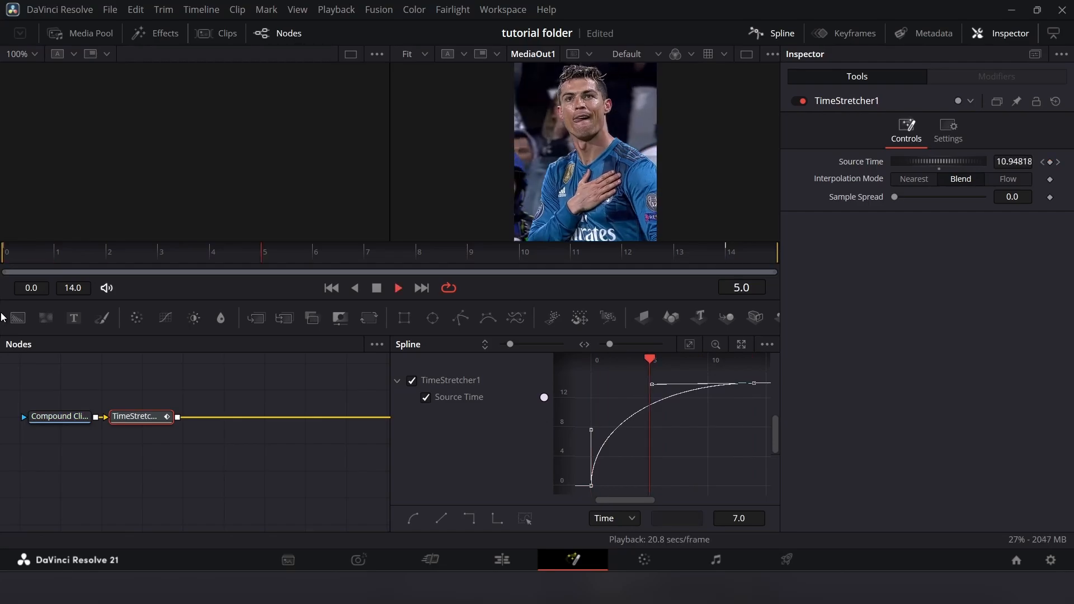
{"action": "key", "text": "space"}
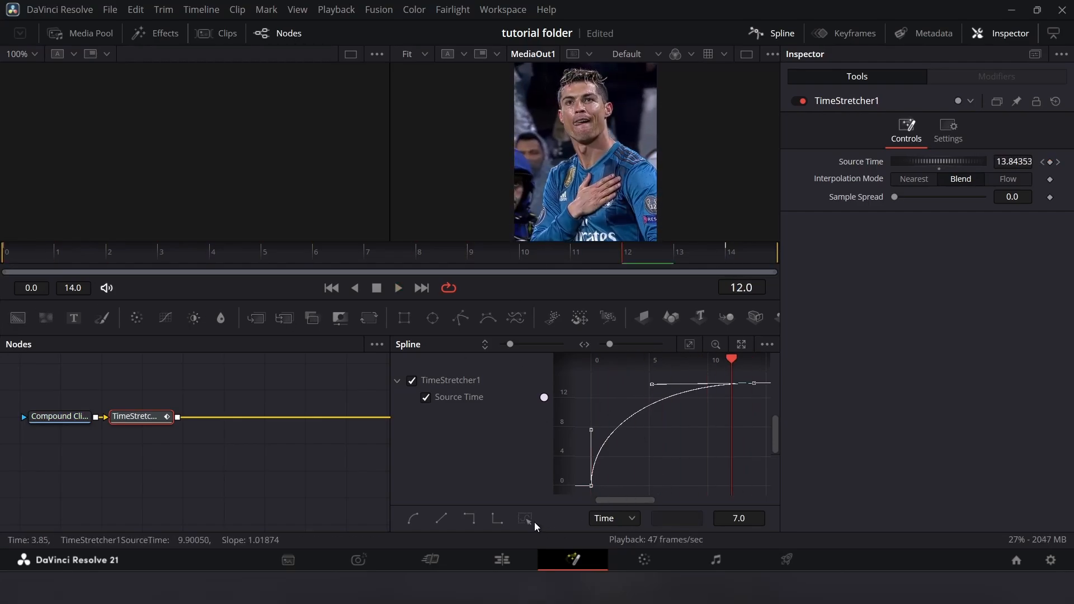
Extend the last Source Time keyframe's ease-in to about 91.9 and play the clip from frame 0
{"action": "key", "text": "f"}
{"action": "key", "text": "t"}
{"action": "left_click_drag", "start_coordinate": [642, 361], "coordinate": [586, 256]}
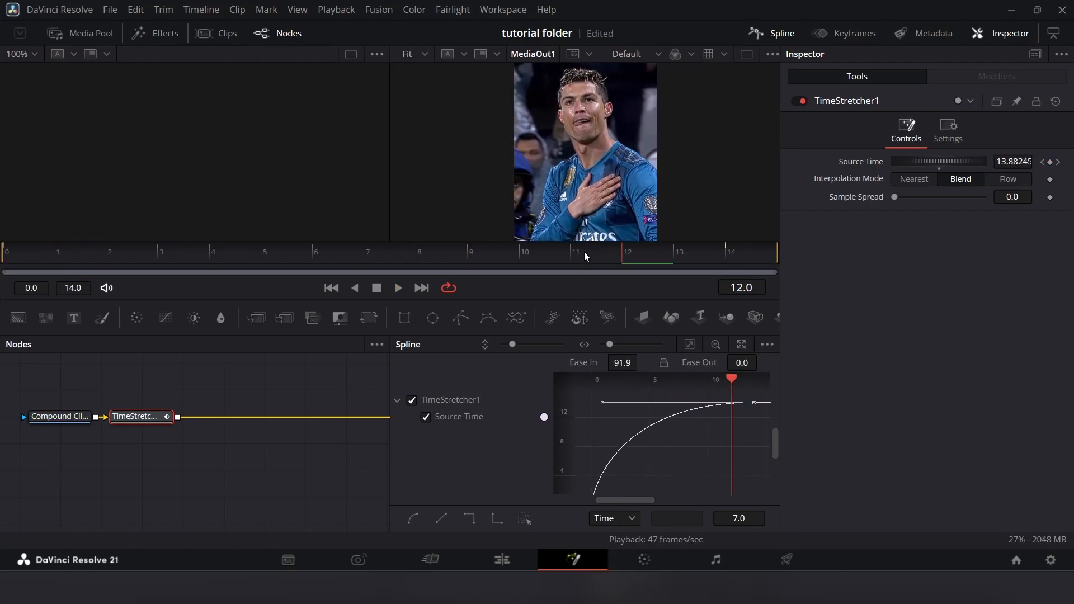
{"action": "key", "text": "Home"}
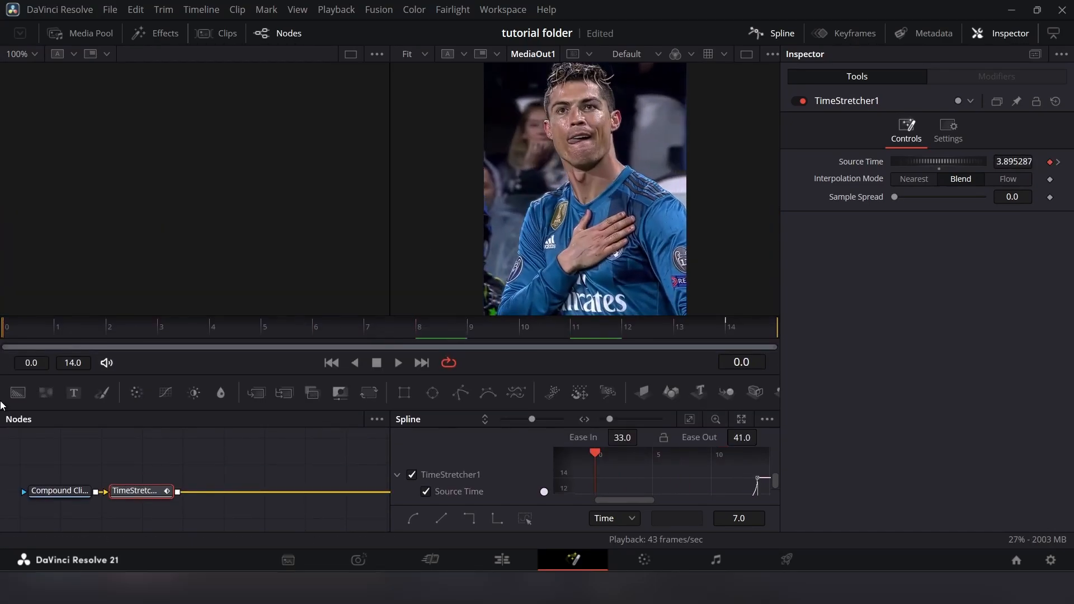
{"action": "key", "text": "space"}
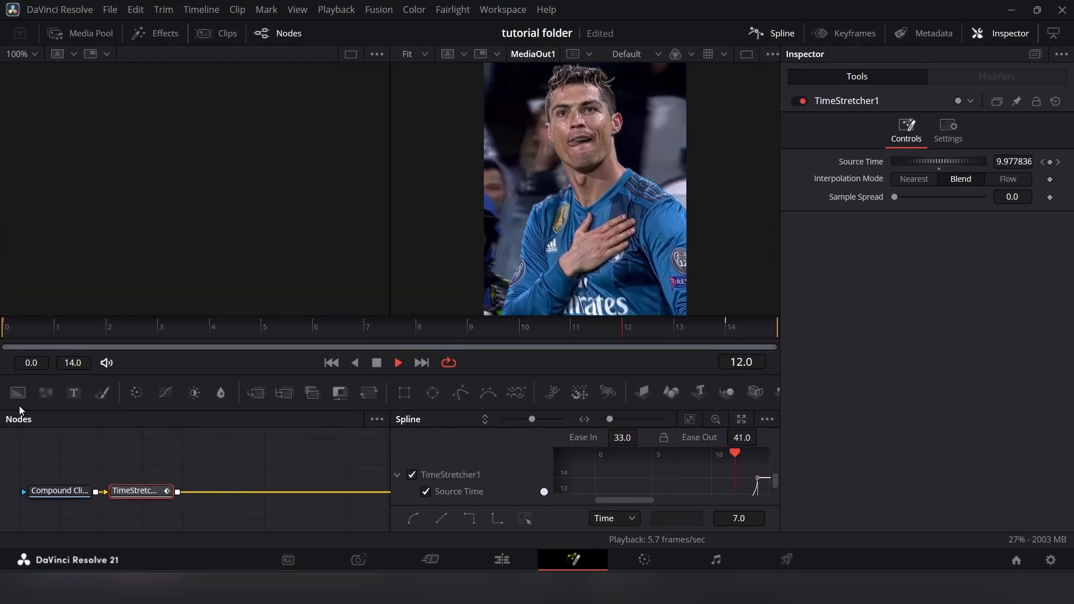